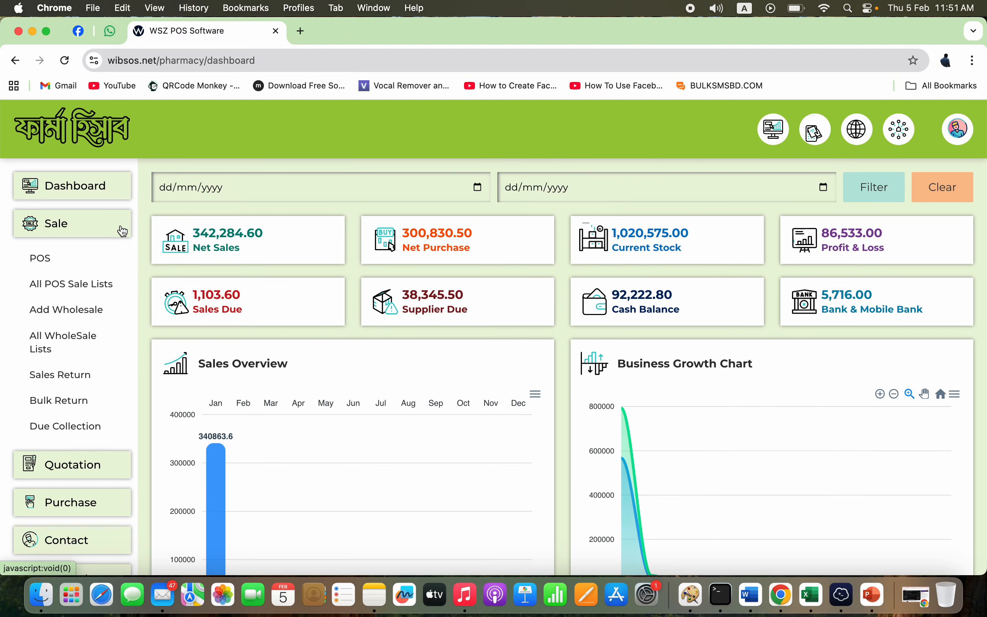
- Open the POS sale page, revisit the dashboard, return to POS, and check the product list
click(58, 263)
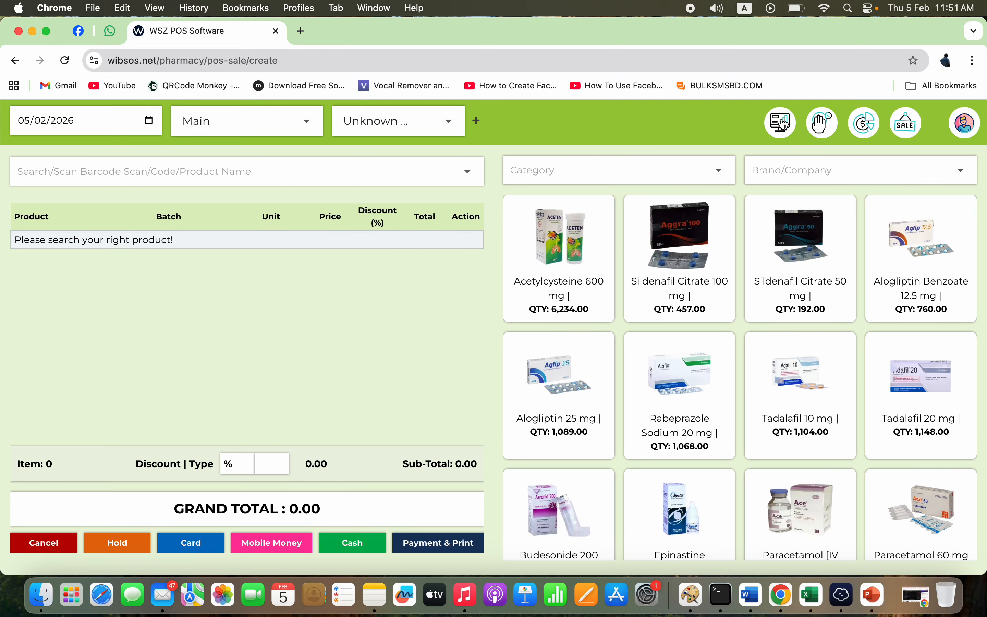
click(781, 122)
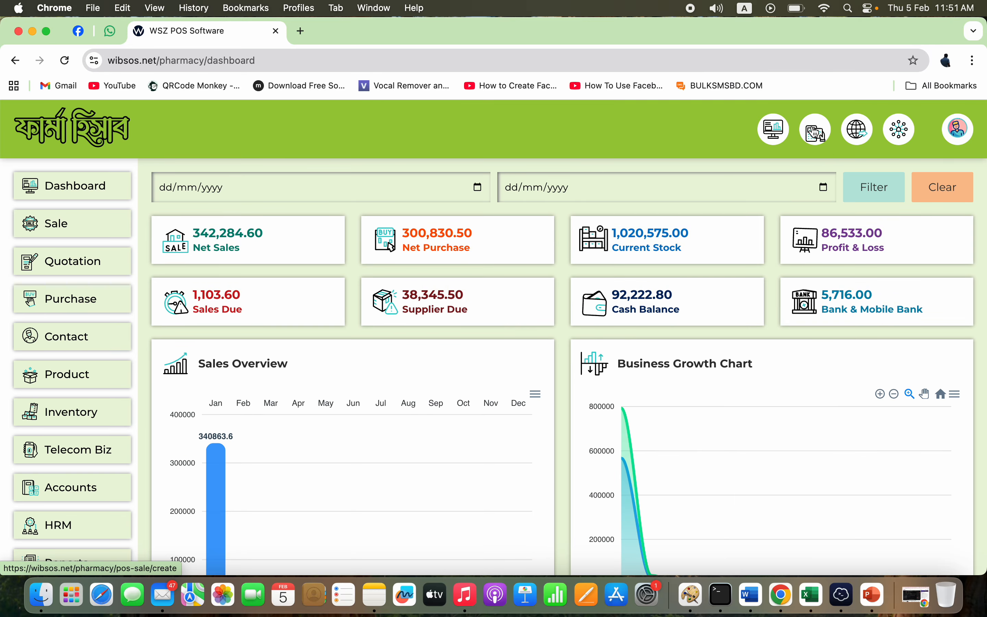
click(821, 139)
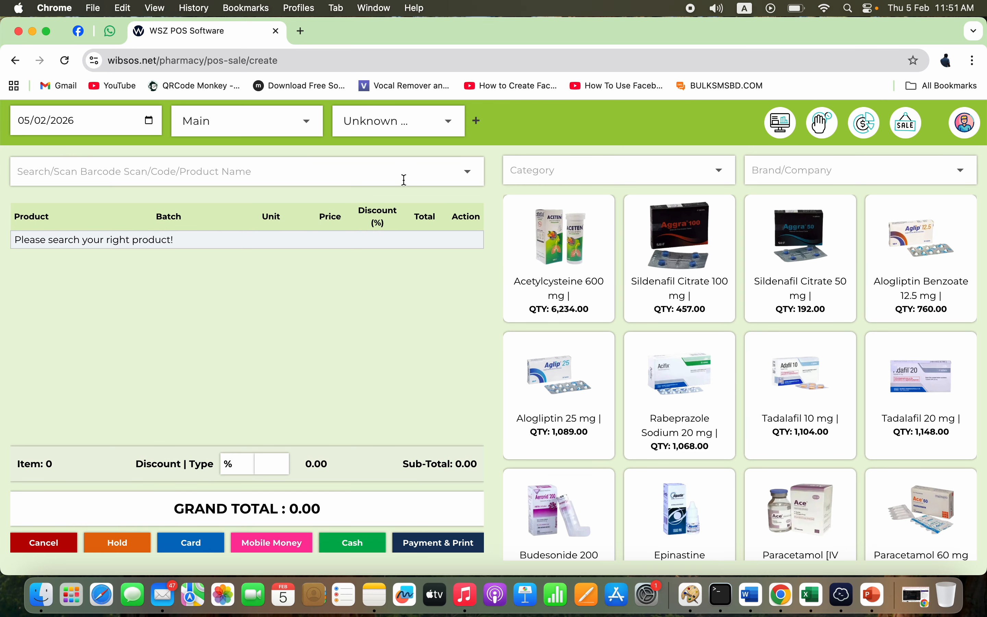
click(383, 177)
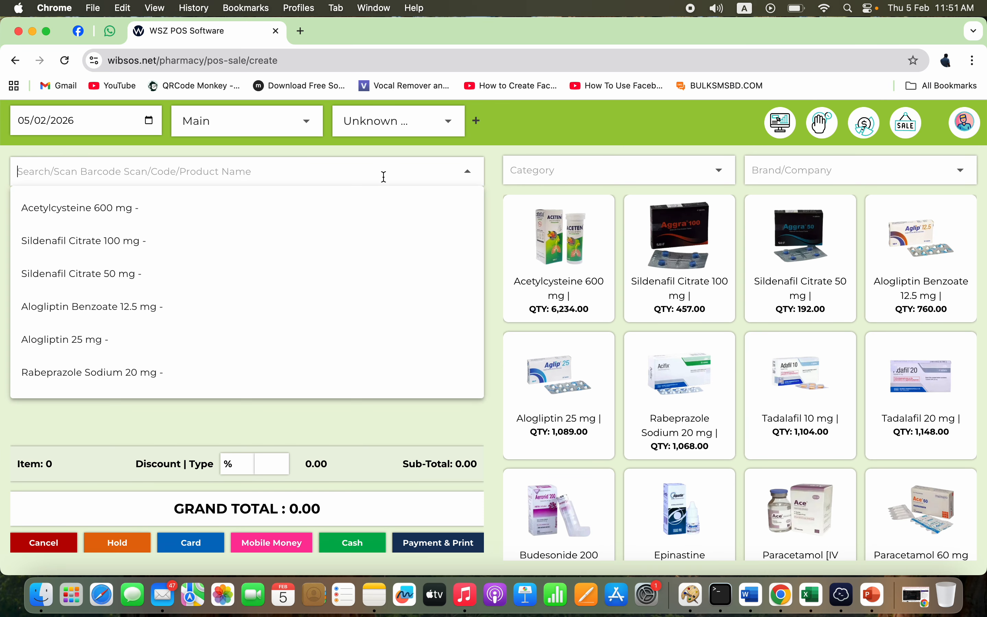
click(510, 122)
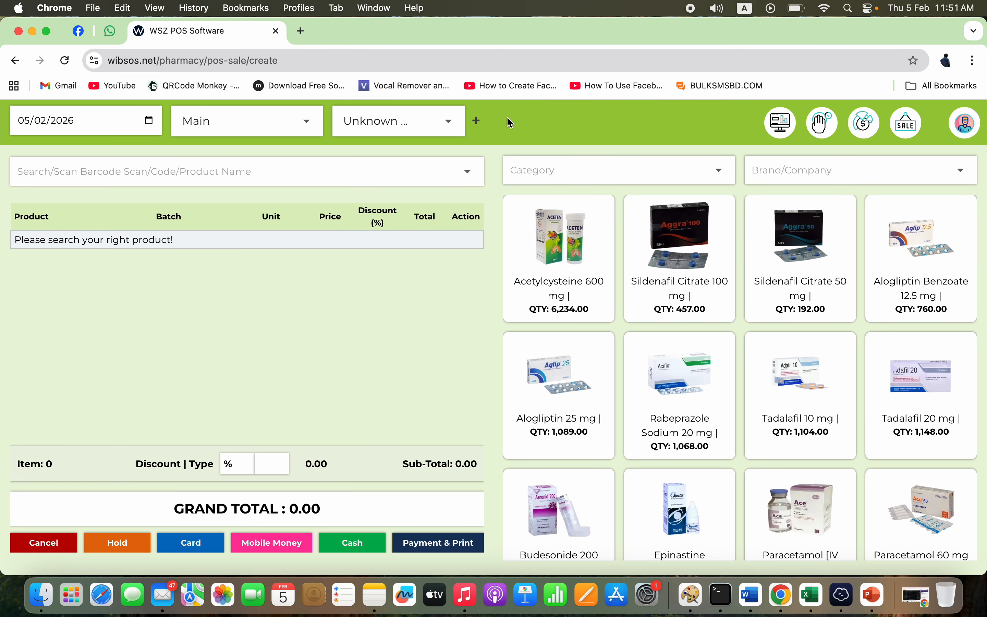
click(477, 122)
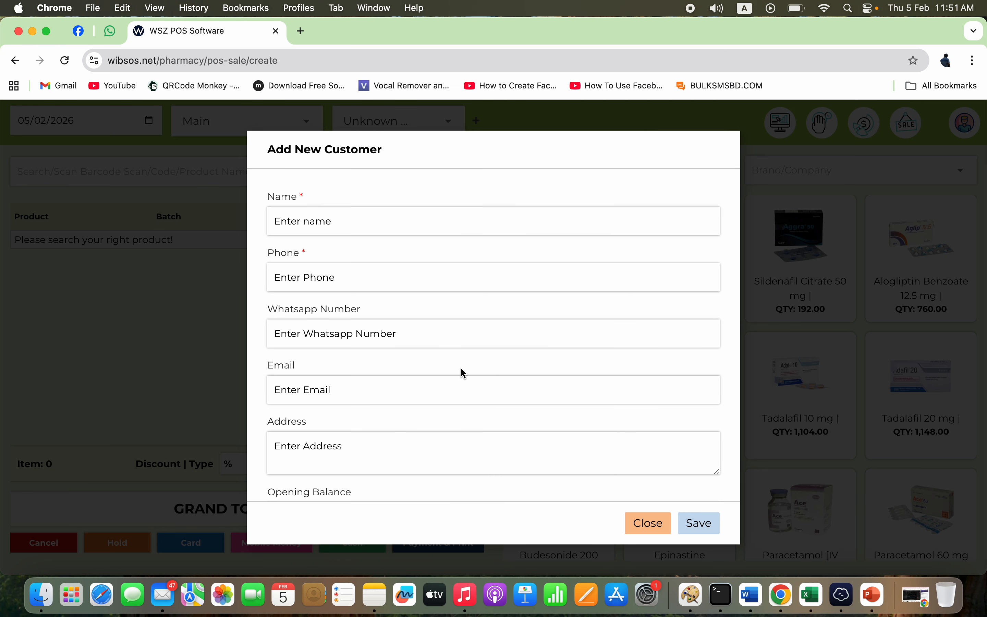
- Reopen the new customer form and enter the customer's name
click(647, 523)
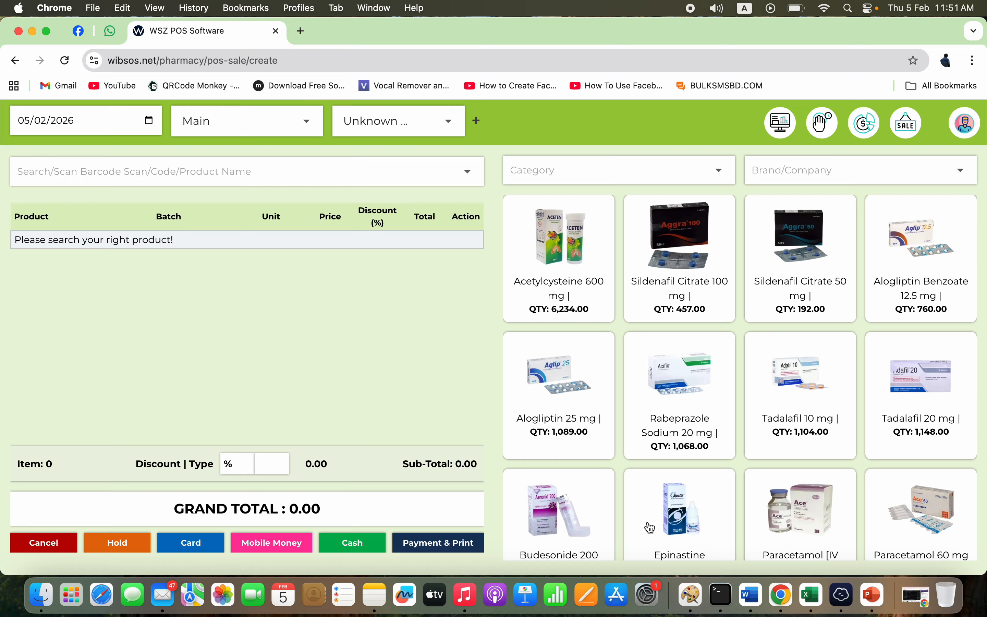
click(478, 124)
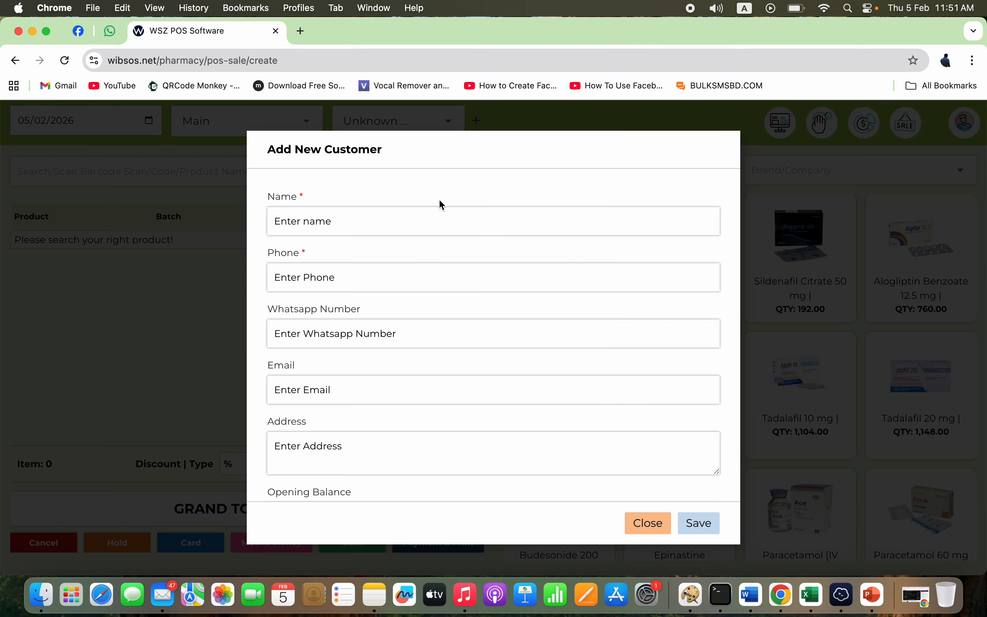
click(427, 222)
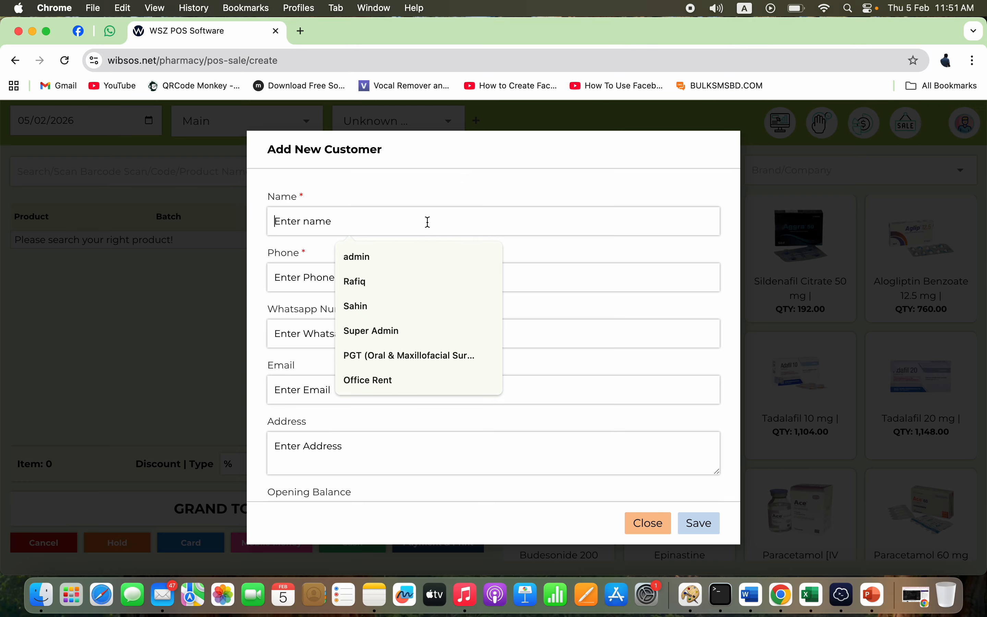
text(asaz)
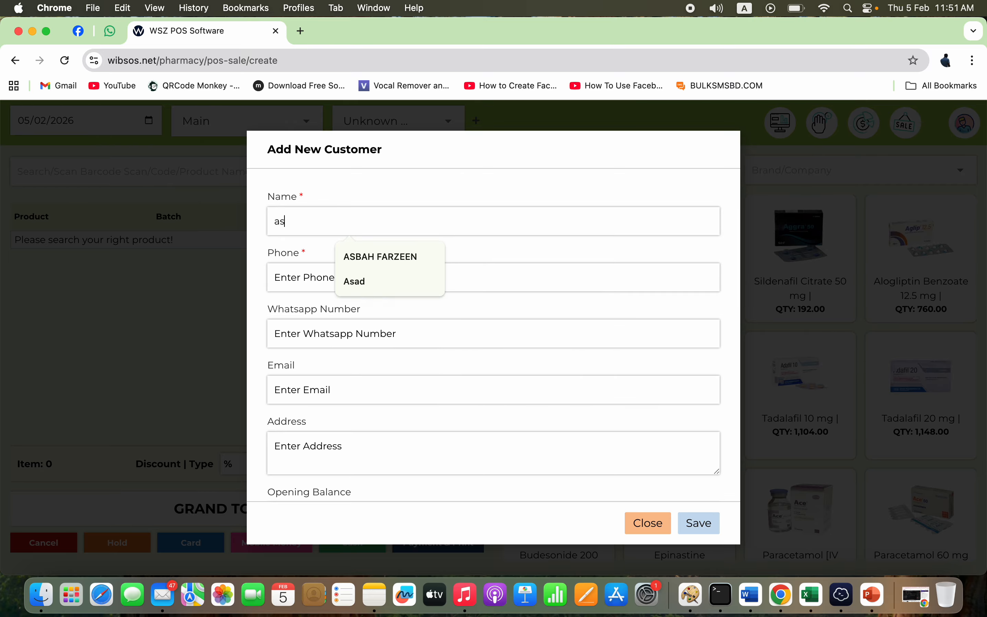
key(BackSpace)
key(BackSpace)
key(BackSpace)
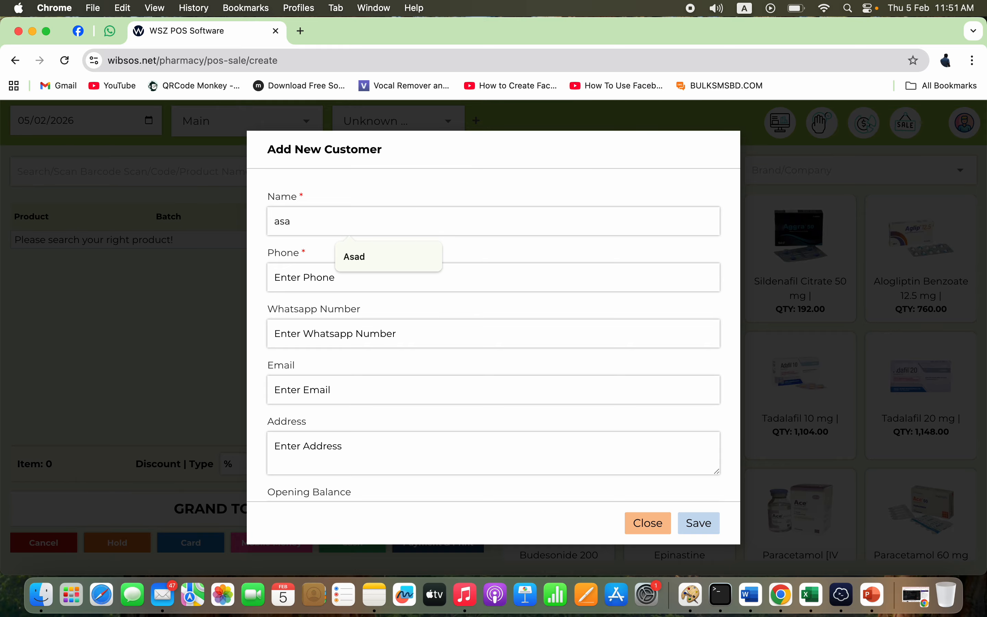
text(zad)
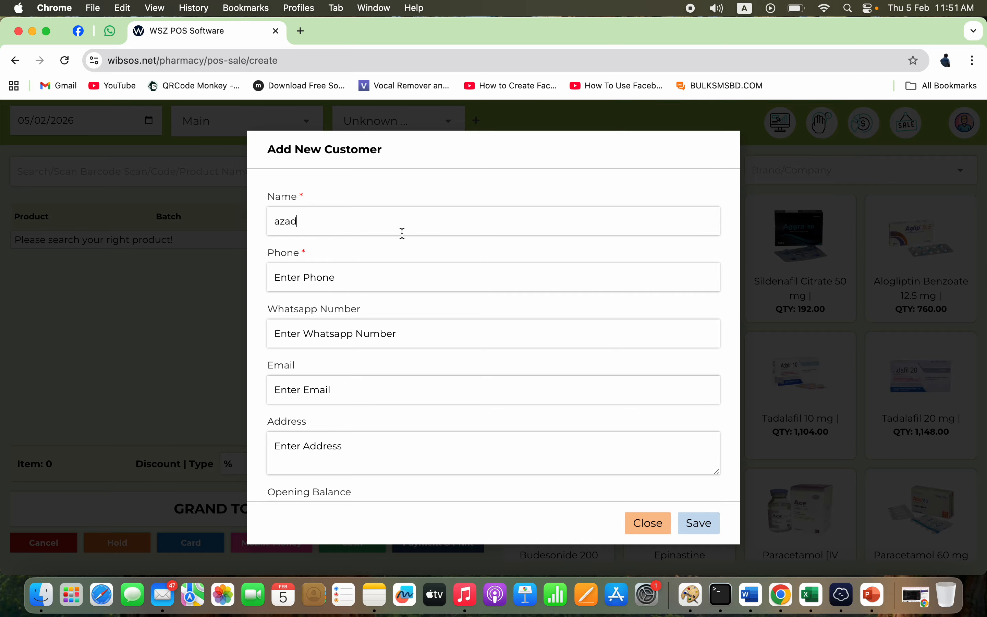
- Enter the customer's phone number, reuse it as the WhatsApp number, and save the customer
click(357, 278)
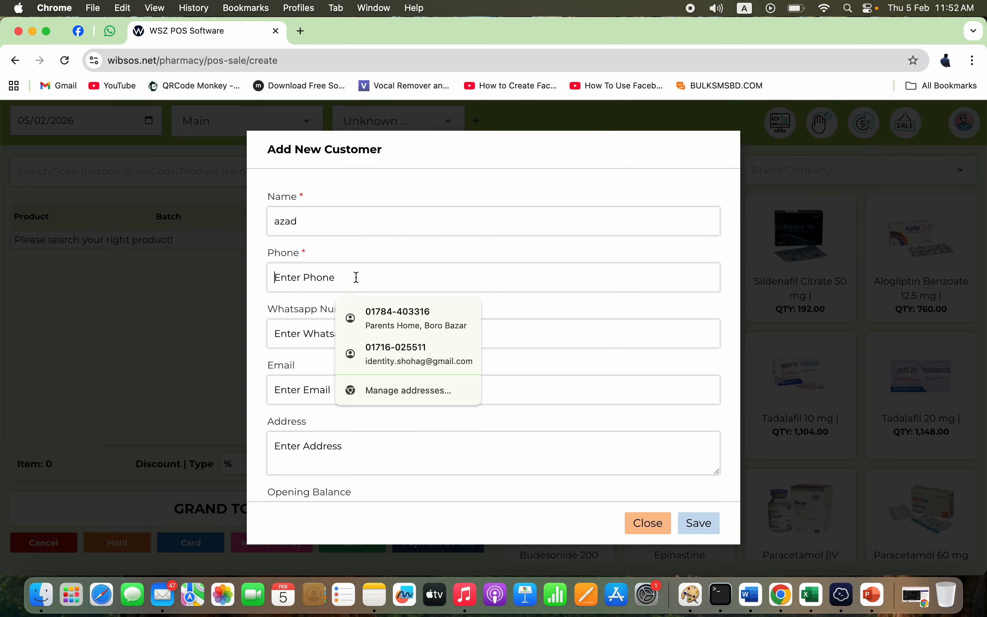
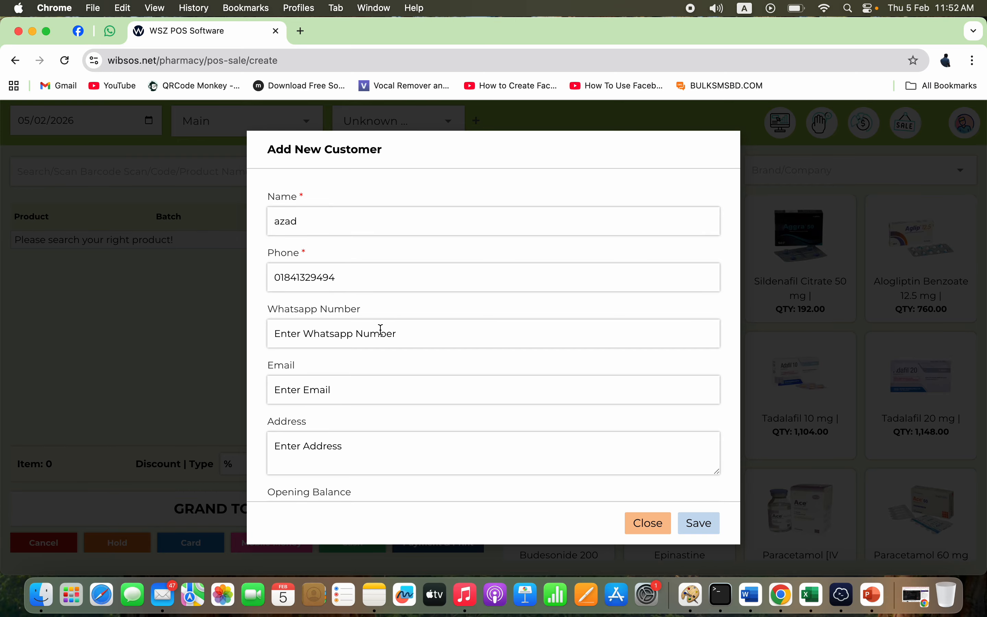
key(super+a)
key(super+c)
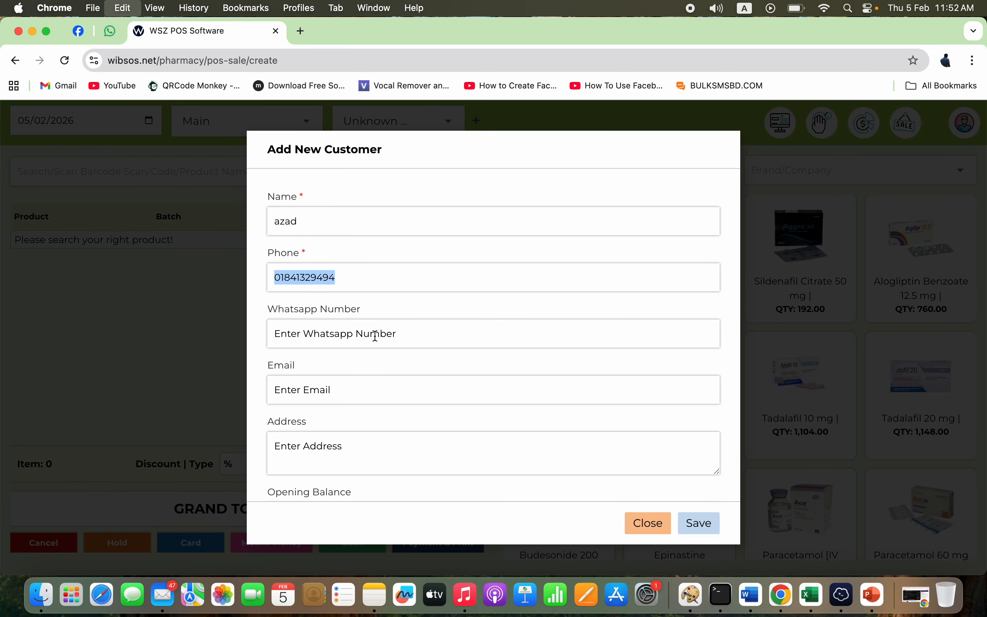
click(375, 338)
key(super+v)
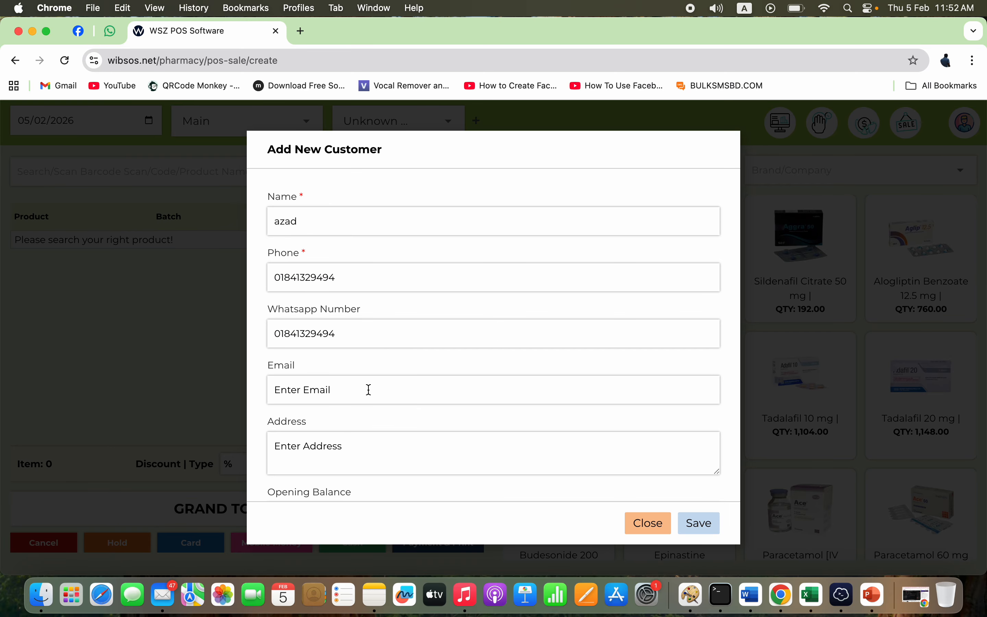
click(369, 390)
scroll(302, 436, down, 3)
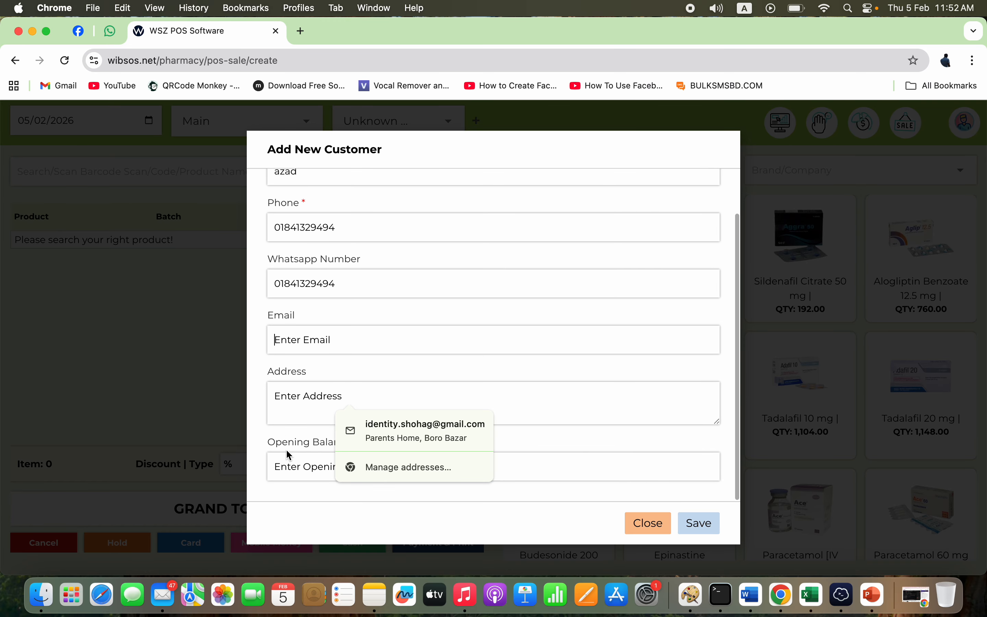
click(533, 466)
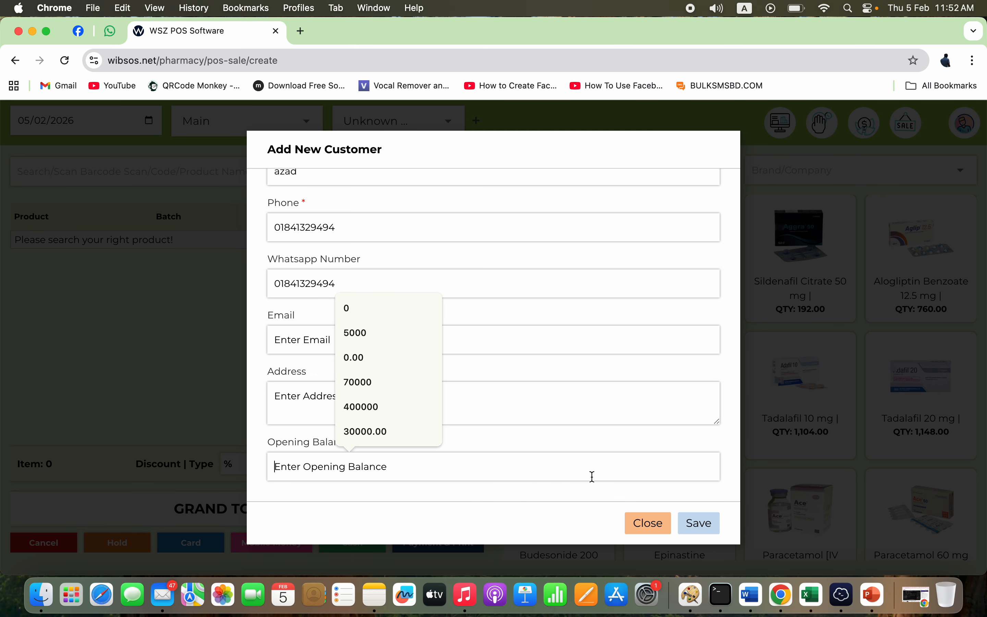
click(697, 531)
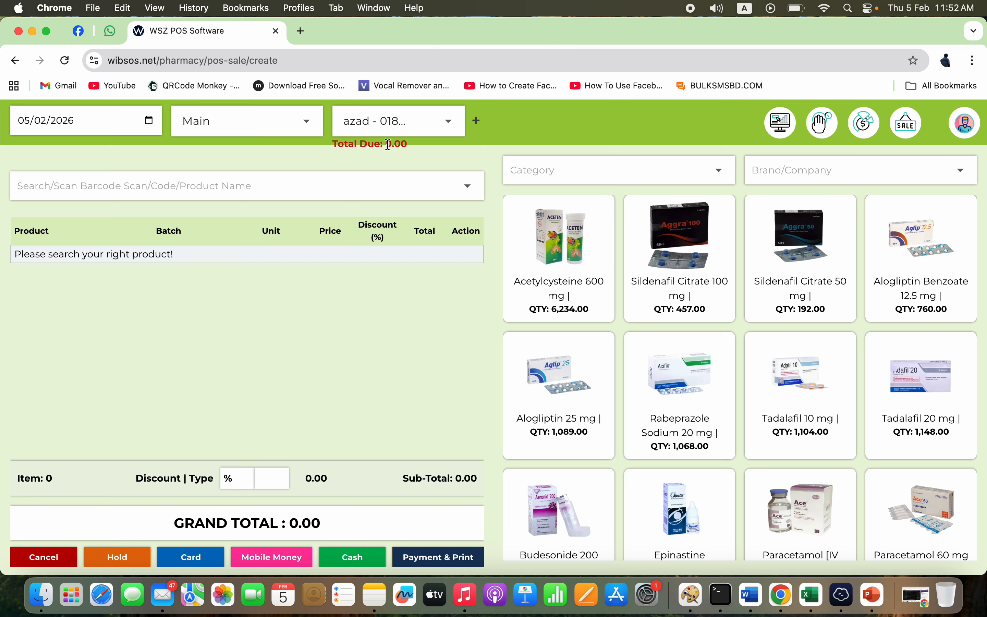
- Search 'nap' and add Napa (BX203) to the cart, leaving the batch unselected
click(301, 182)
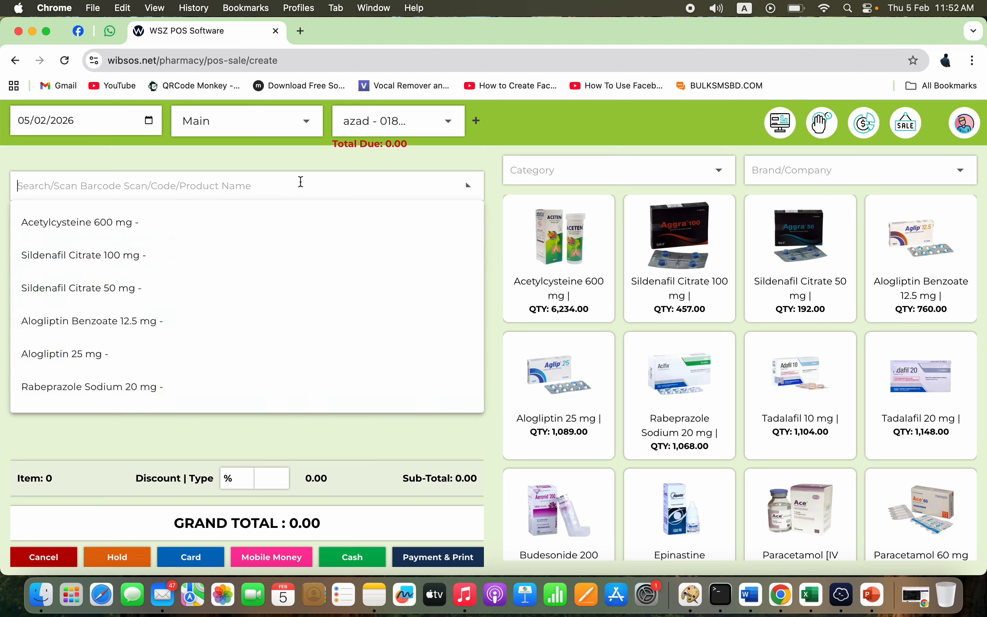
text(nap)
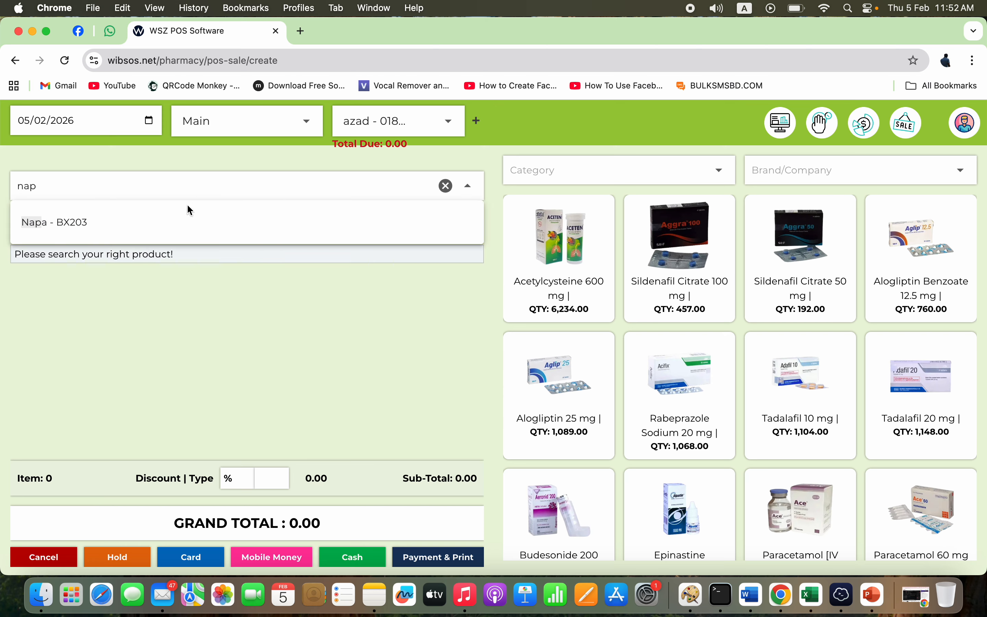
click(170, 225)
click(192, 269)
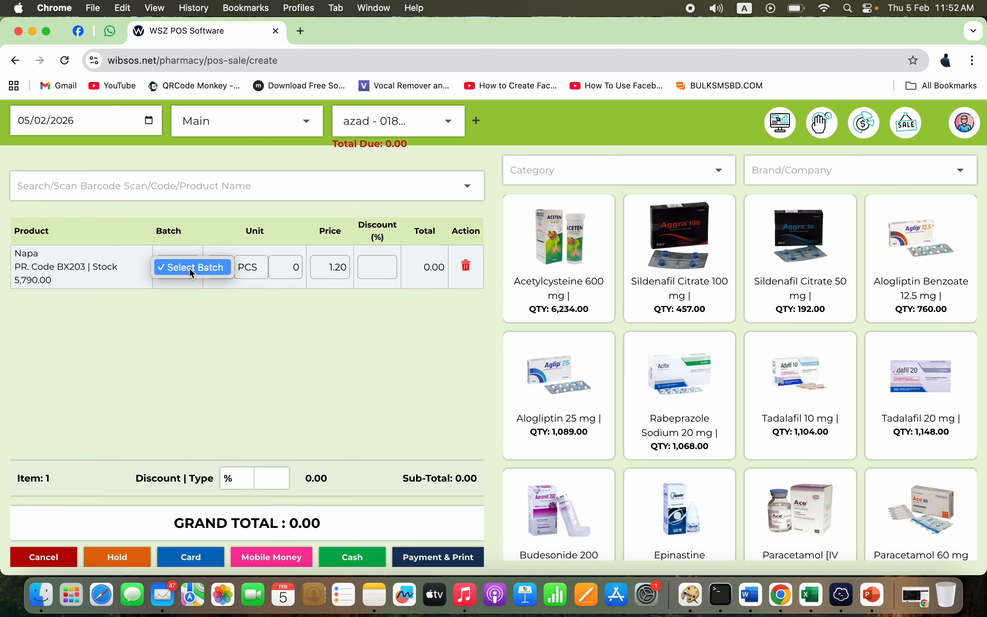
click(181, 299)
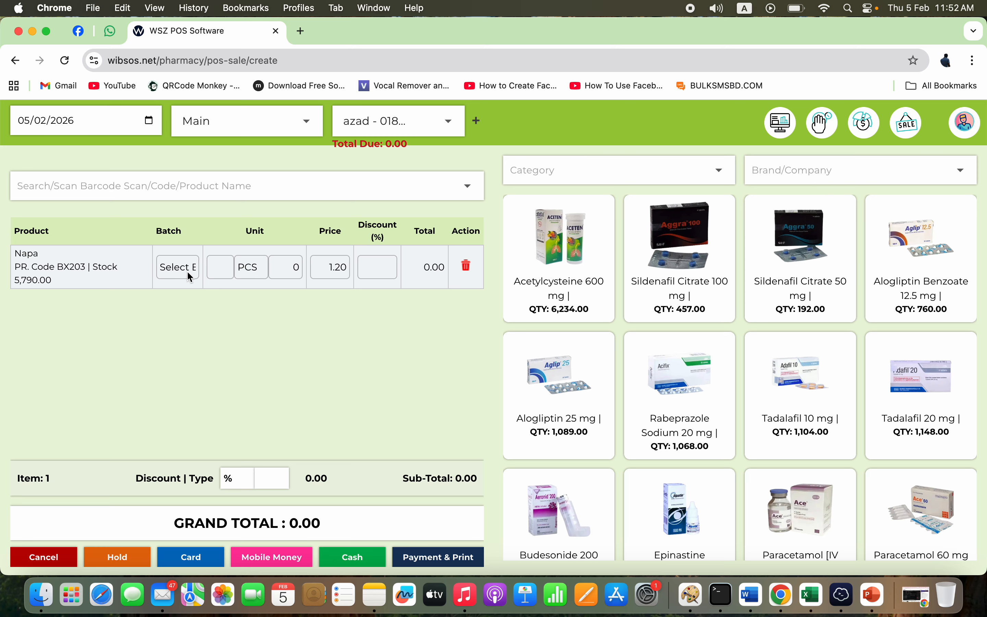
- Set the Napa quantity to 10 and its unit to strips (STP), after briefly trying packets
click(224, 271)
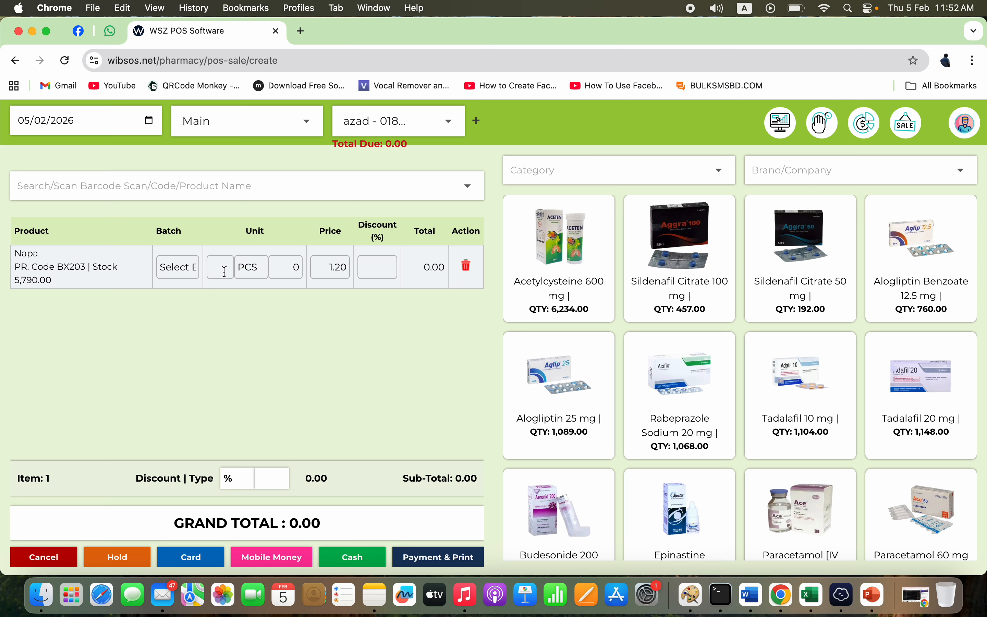
text(10)
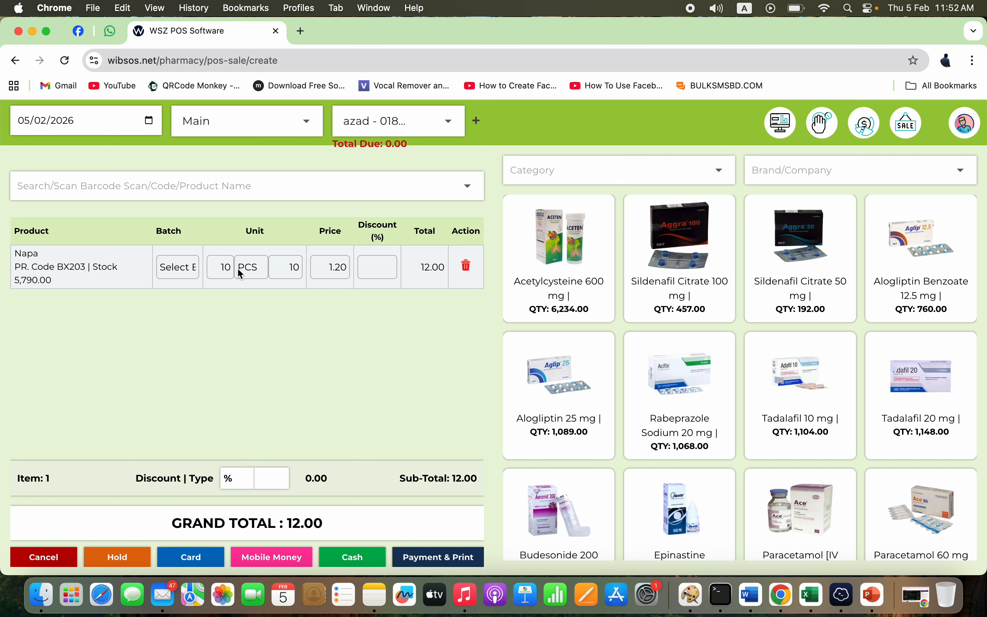
click(256, 271)
click(259, 300)
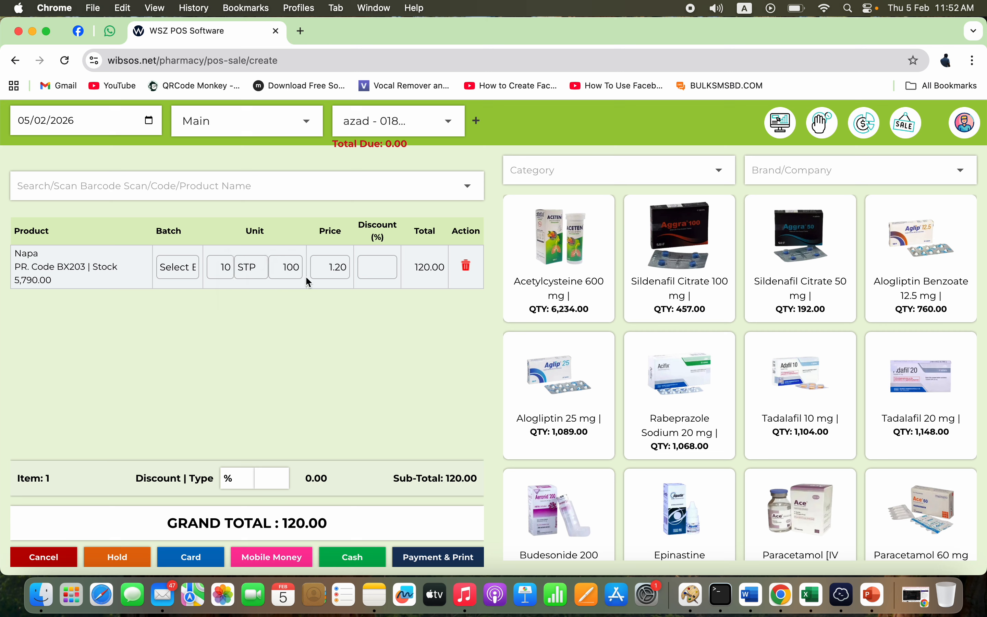
click(265, 280)
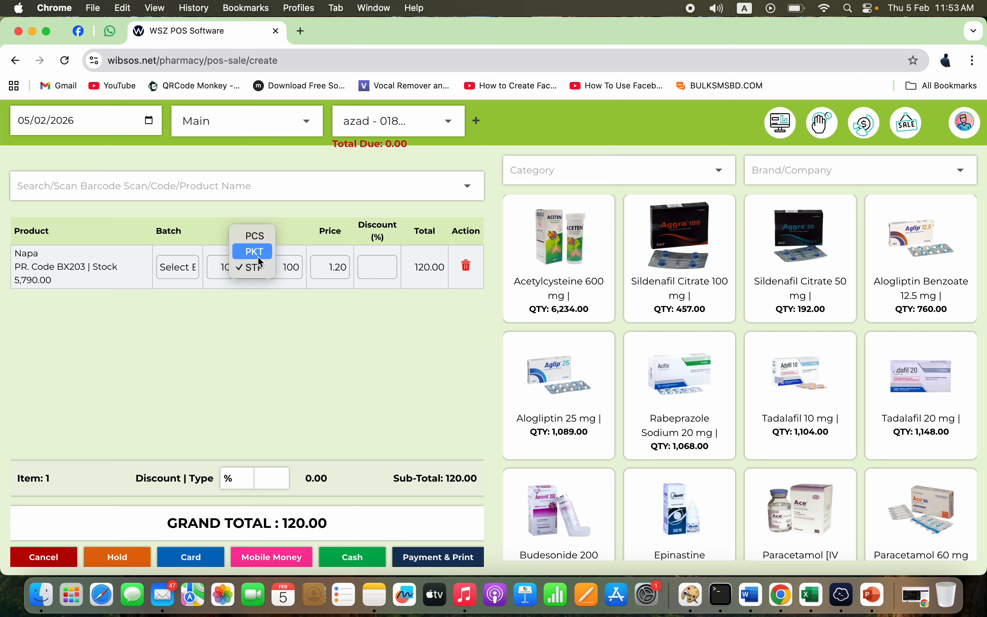
click(260, 253)
double_click(285, 268)
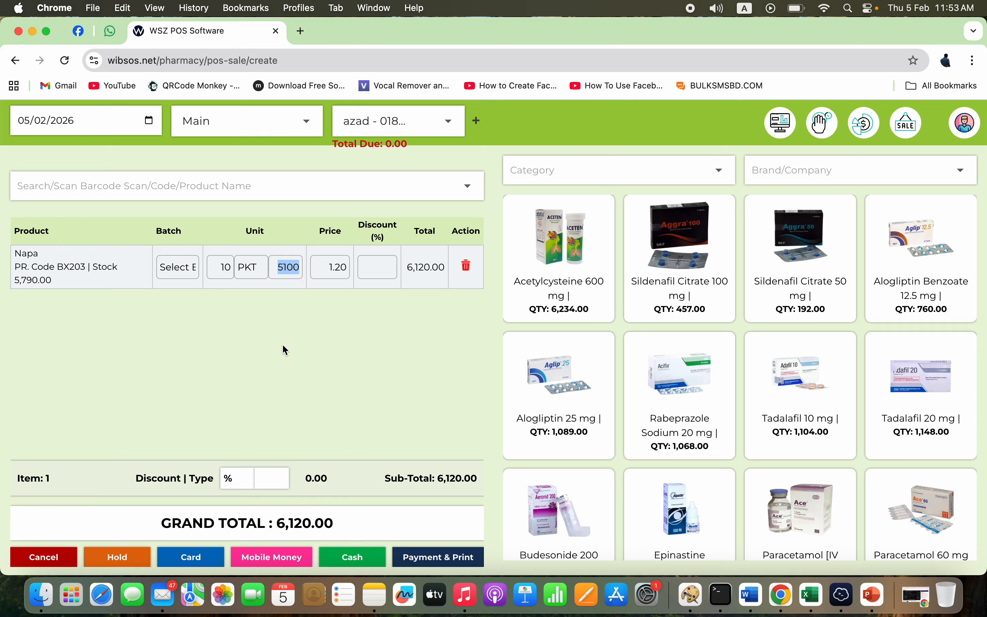
click(332, 268)
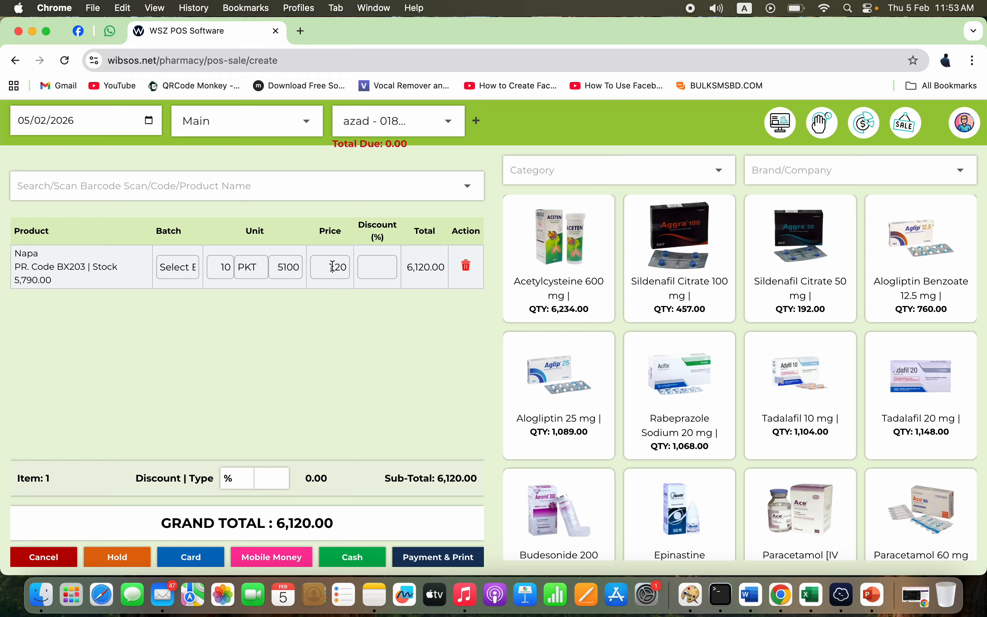
click(258, 267)
click(256, 284)
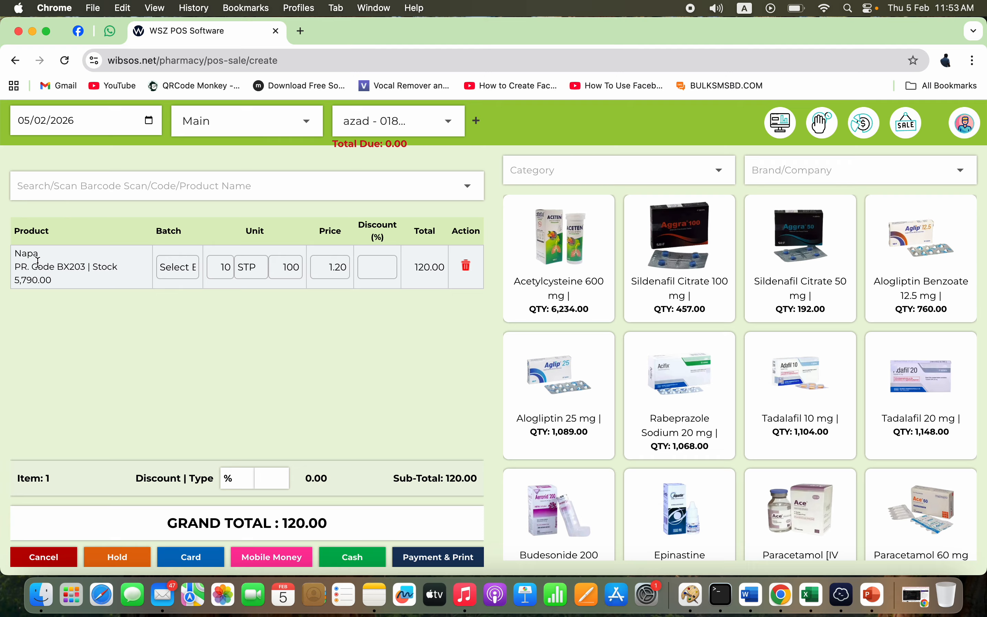
triple_click(25, 279)
triple_click(25, 279)
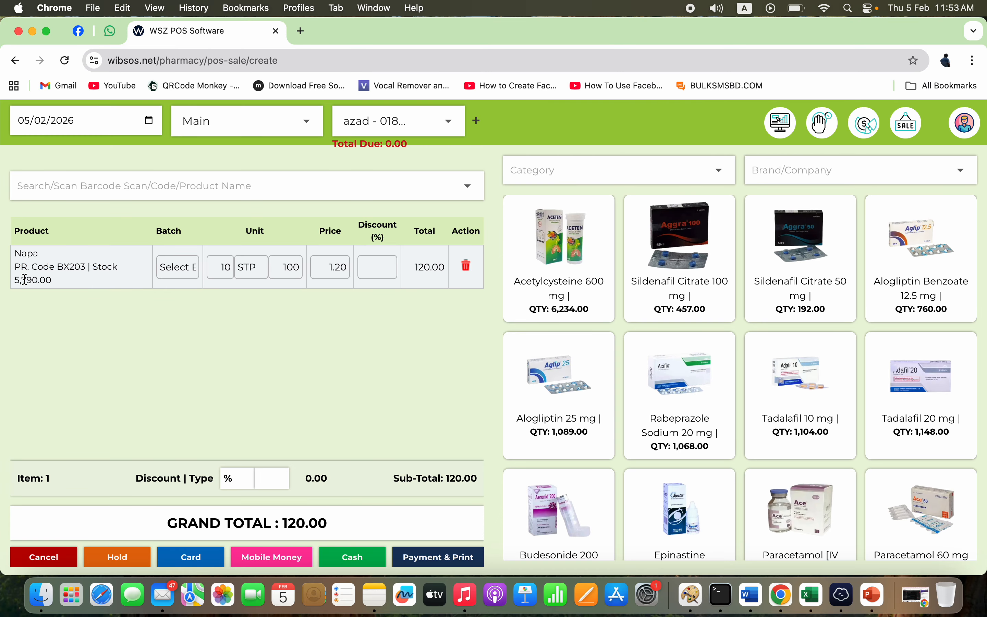
- Try a 5% line discount on Napa, then remove it so the total stays 120.00
click(392, 266)
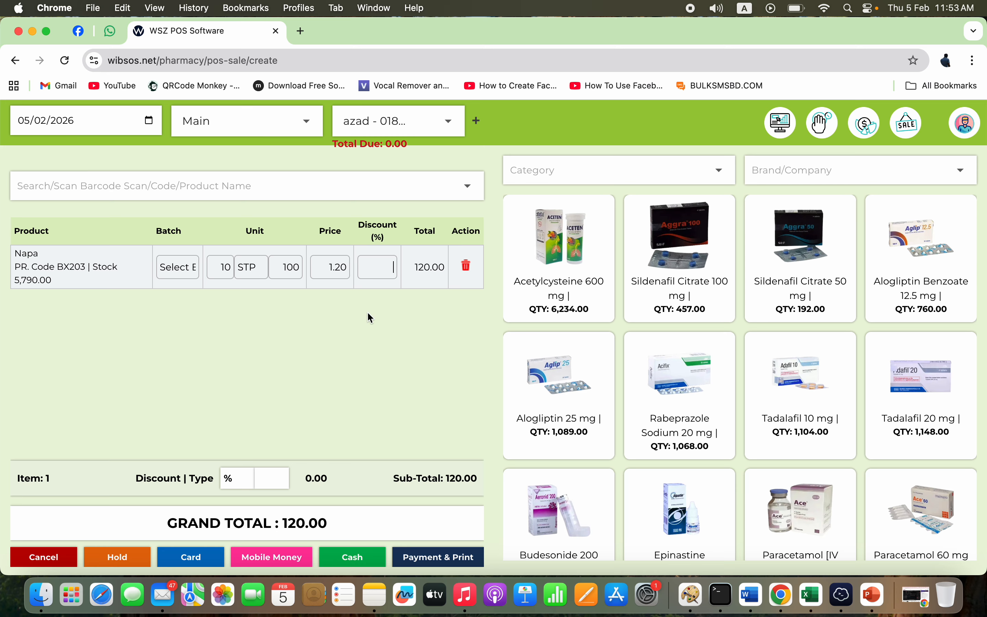
text(5)
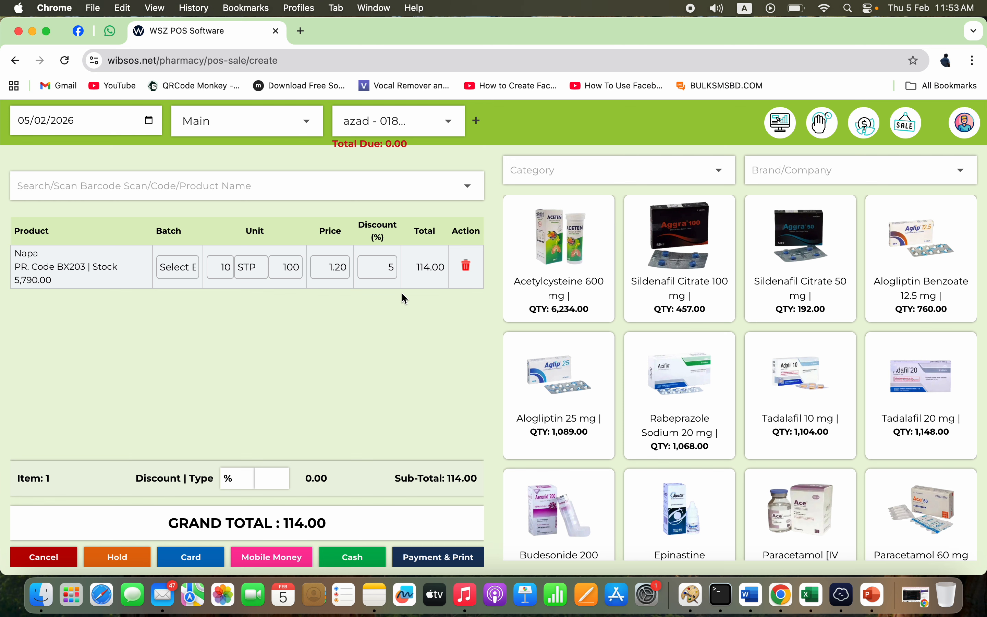
key(BackSpace)
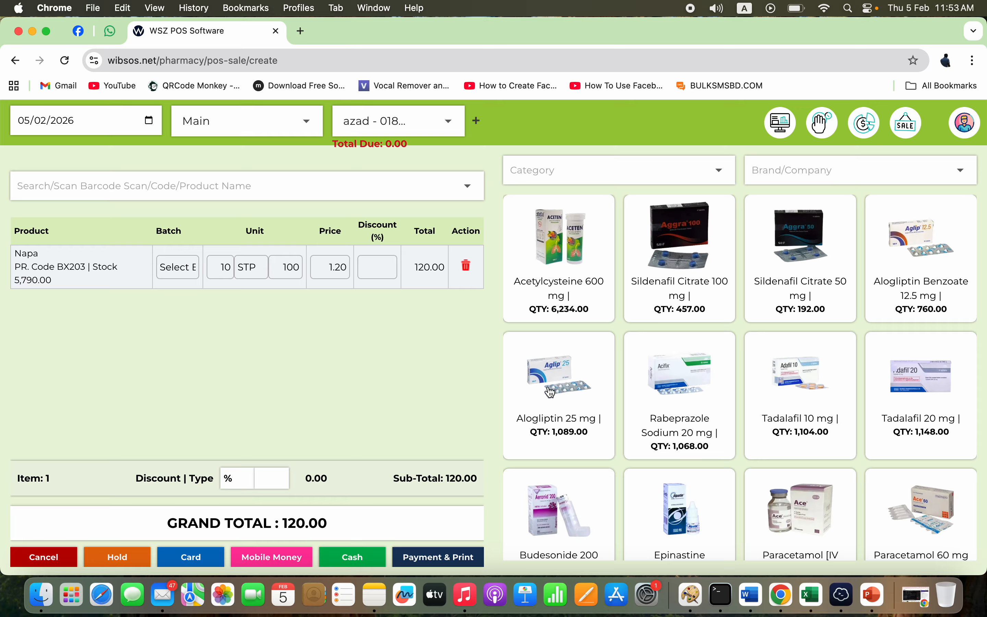
click(362, 186)
- Add Acetylcysteine 600 mg to the sale with quantity 100
text(qd)
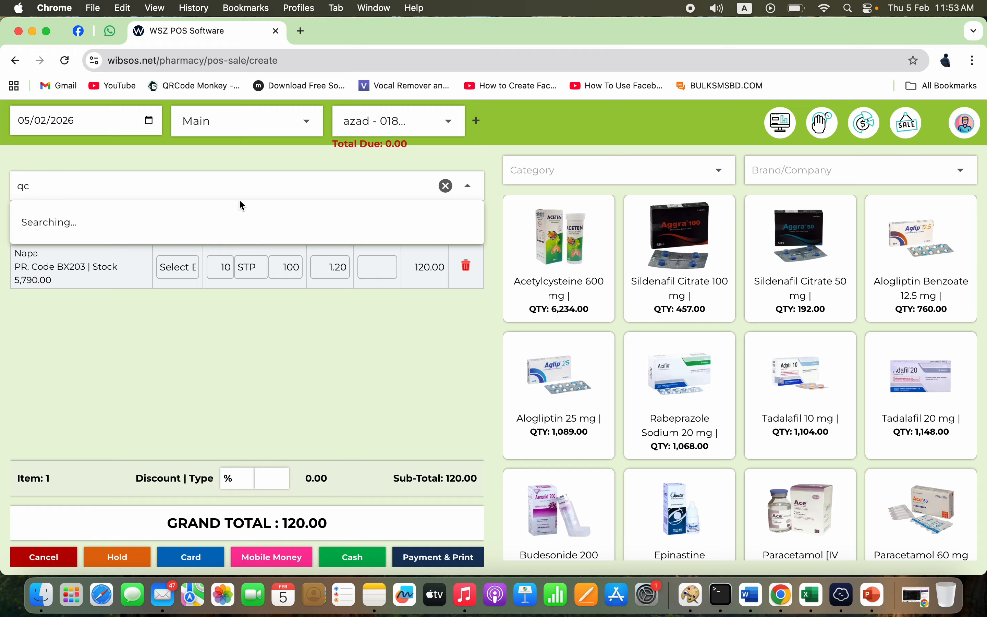
key(BackSpace)
text(d)
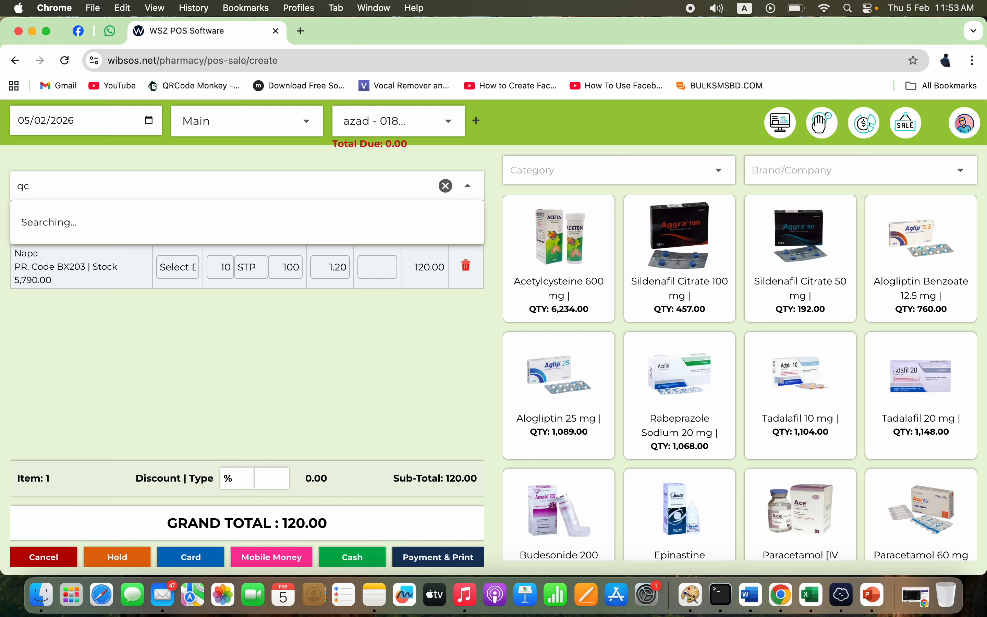
key(BackSpace)
key(BackSpace)
text(a)
click(147, 230)
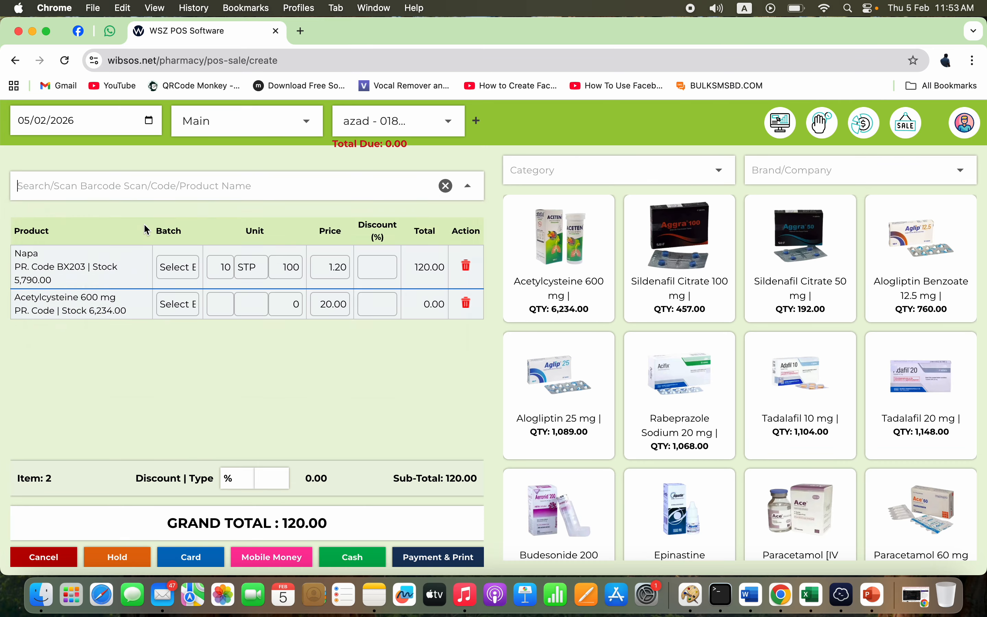
click(222, 303)
text(100)
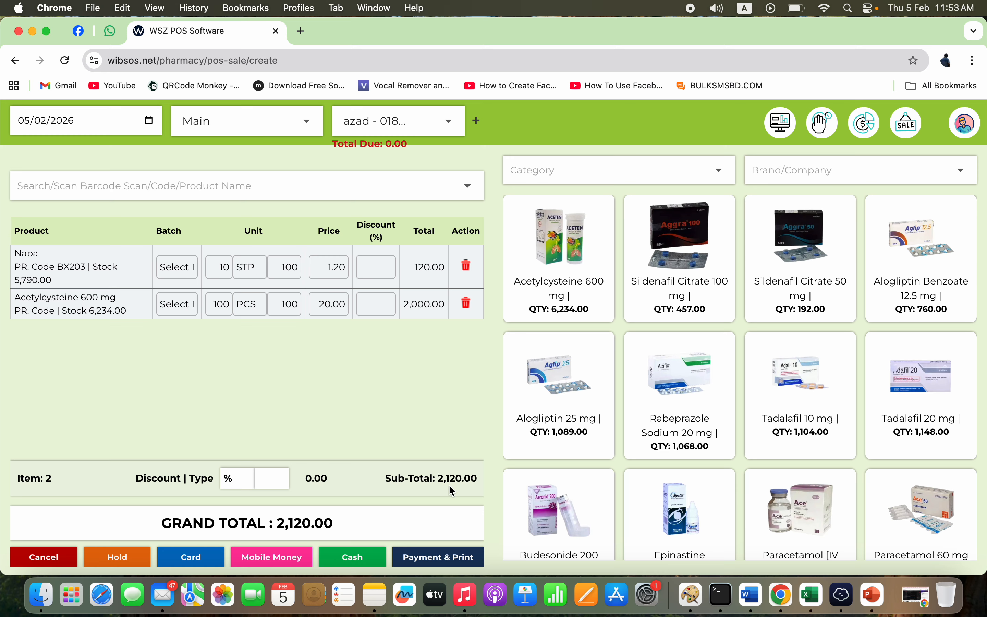
- Apply a 10% overall discount (212.00), bringing the grand total to 1,908.00
click(271, 476)
text(10)
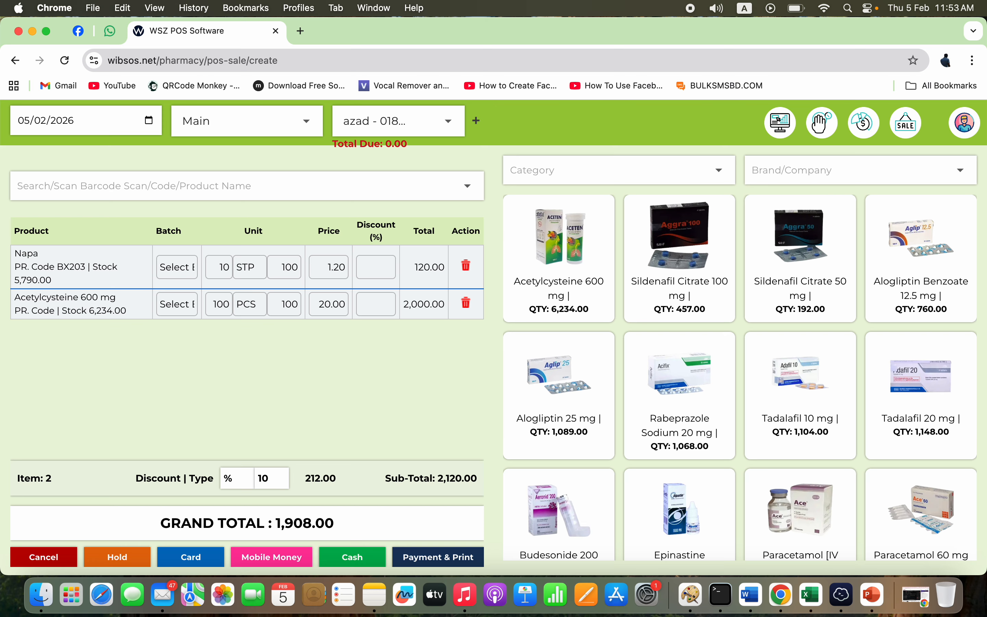
double_click(322, 479)
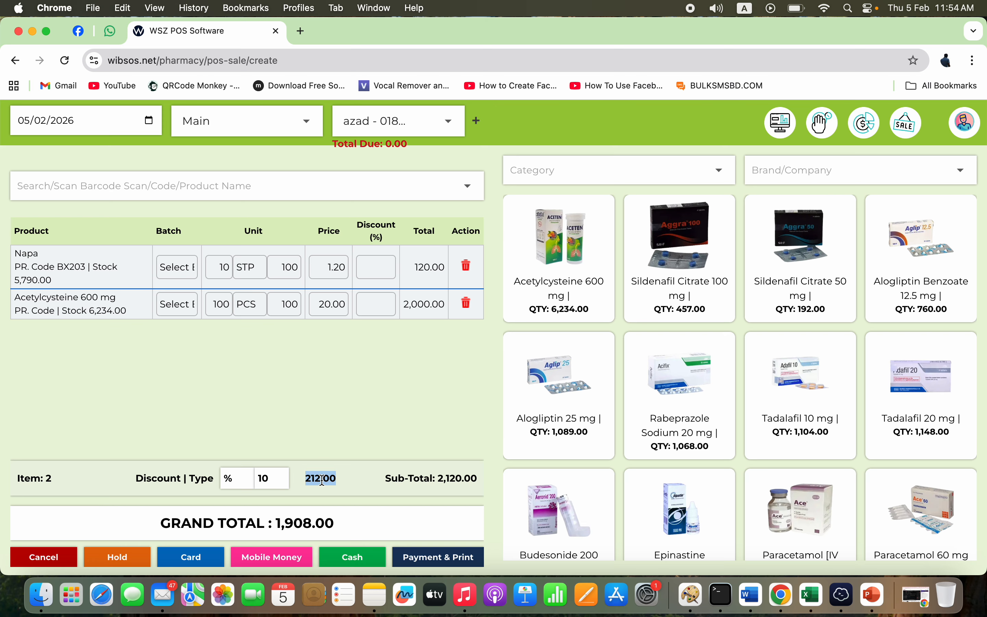
triple_click(292, 527)
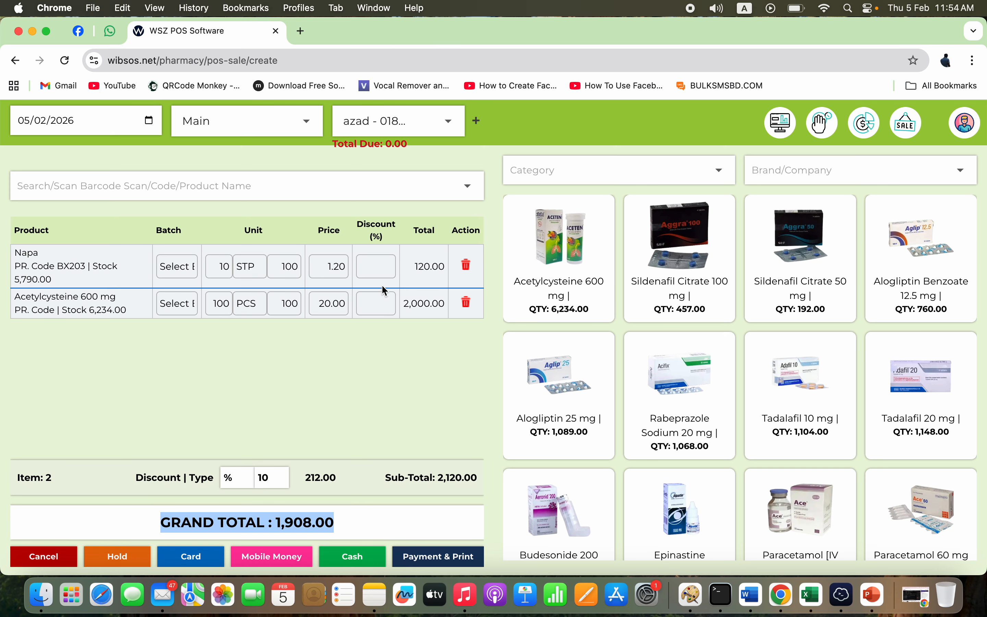
- In the Payments dialog, enter 2000 paid from the Cash account, giving 92.00 change
click(434, 564)
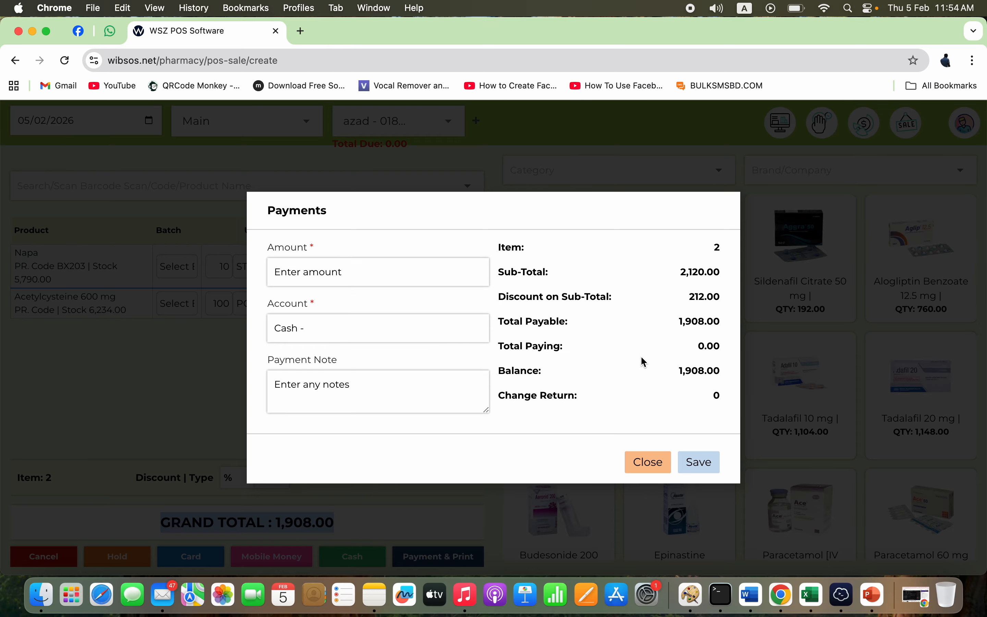
click(401, 274)
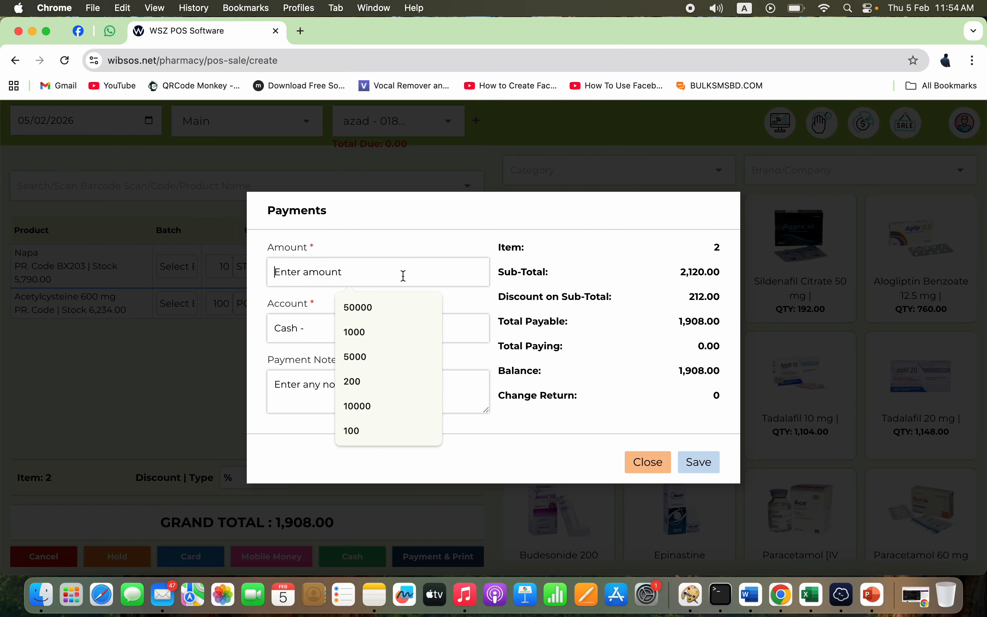
text(2000)
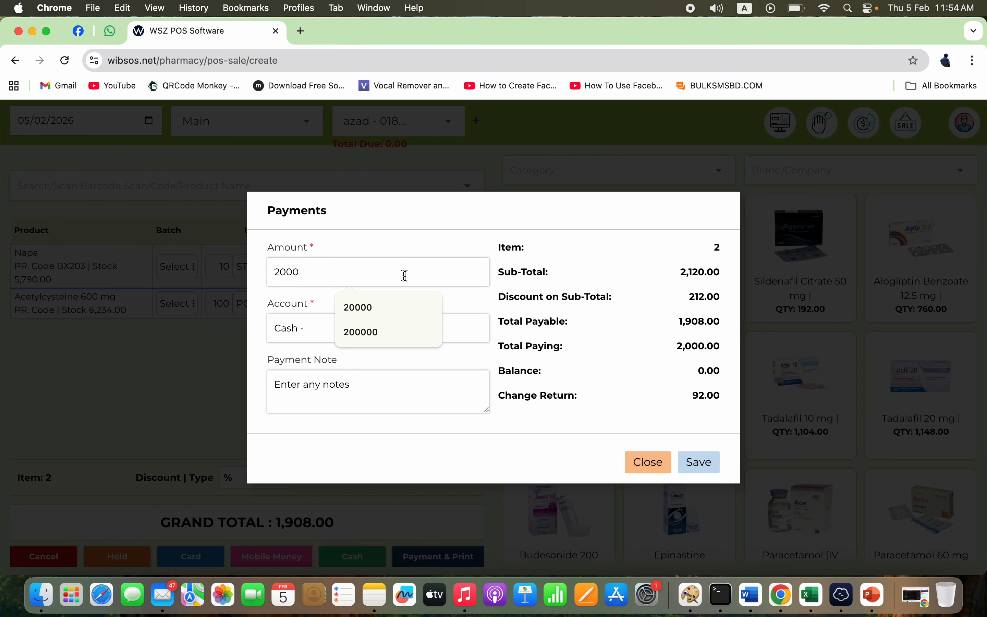
click(427, 238)
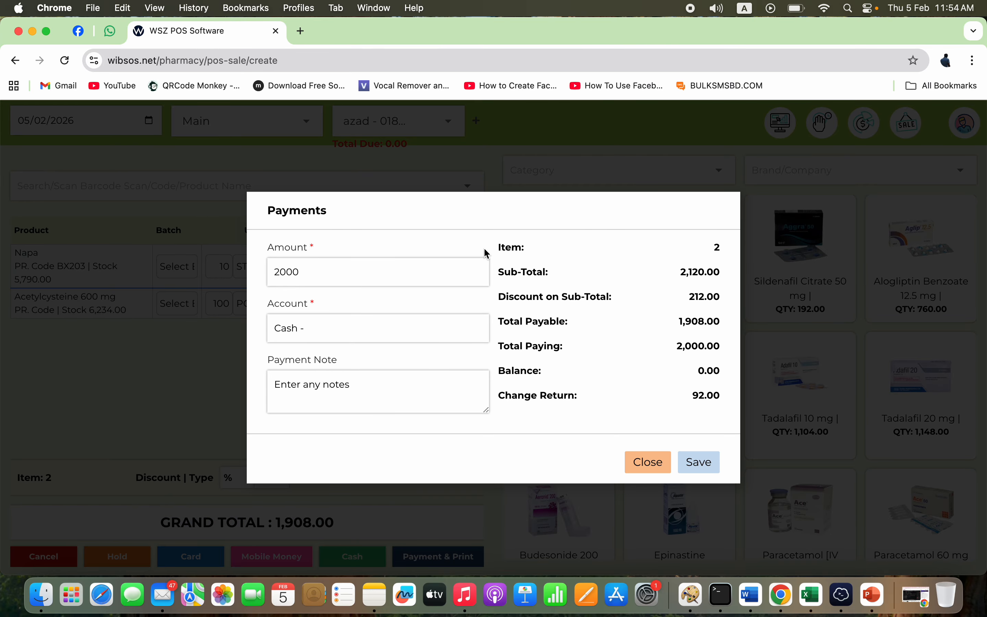
double_click(701, 398)
click(429, 336)
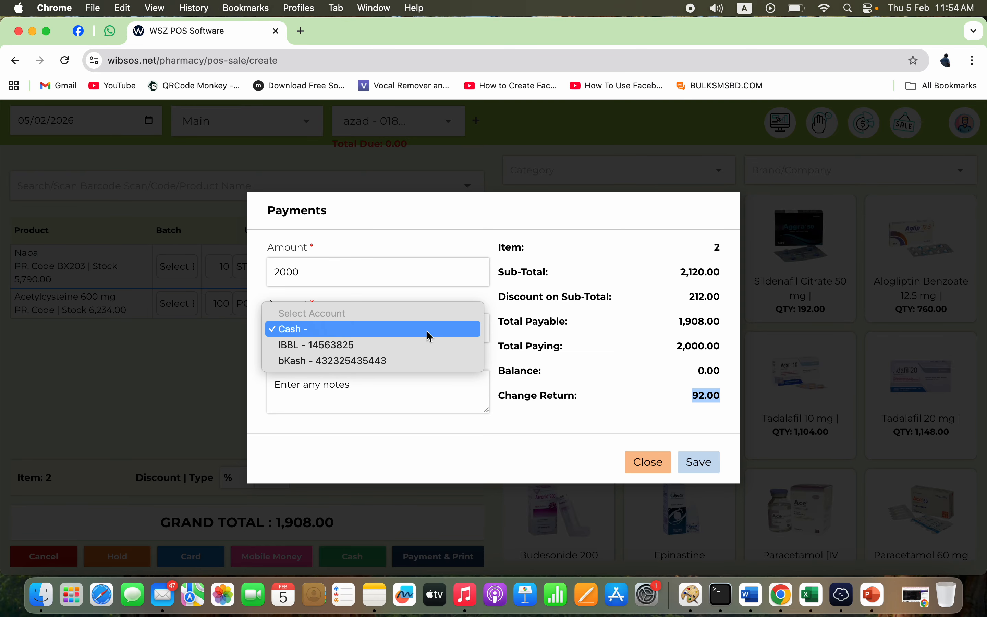
click(430, 330)
click(427, 332)
click(430, 329)
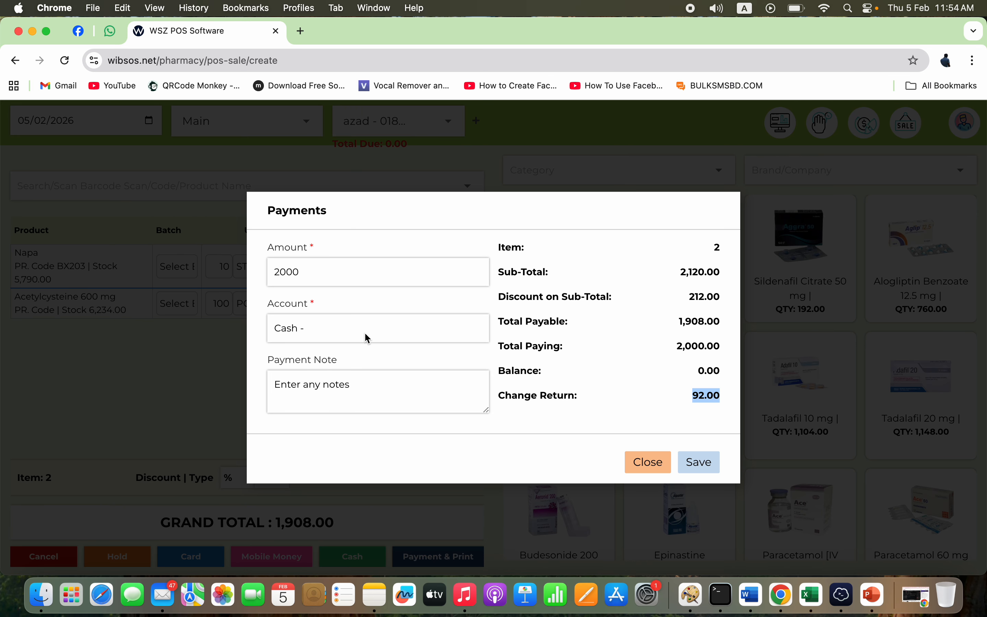
click(428, 402)
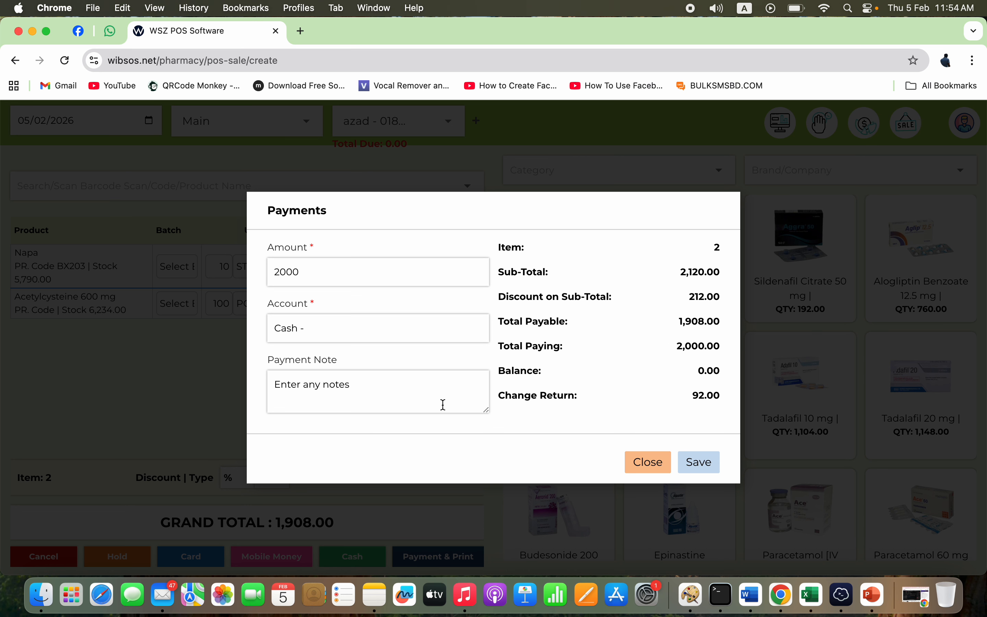
- Save the sale and preview printing the standard invoice, then cancel
click(706, 465)
scroll(641, 444, down, 6)
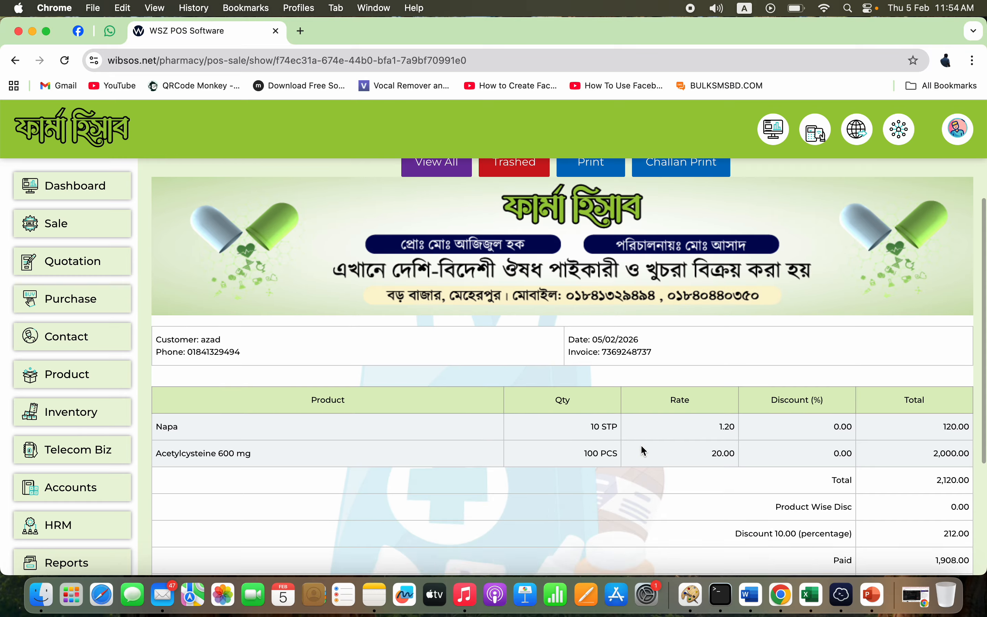
scroll(644, 450, up, 6)
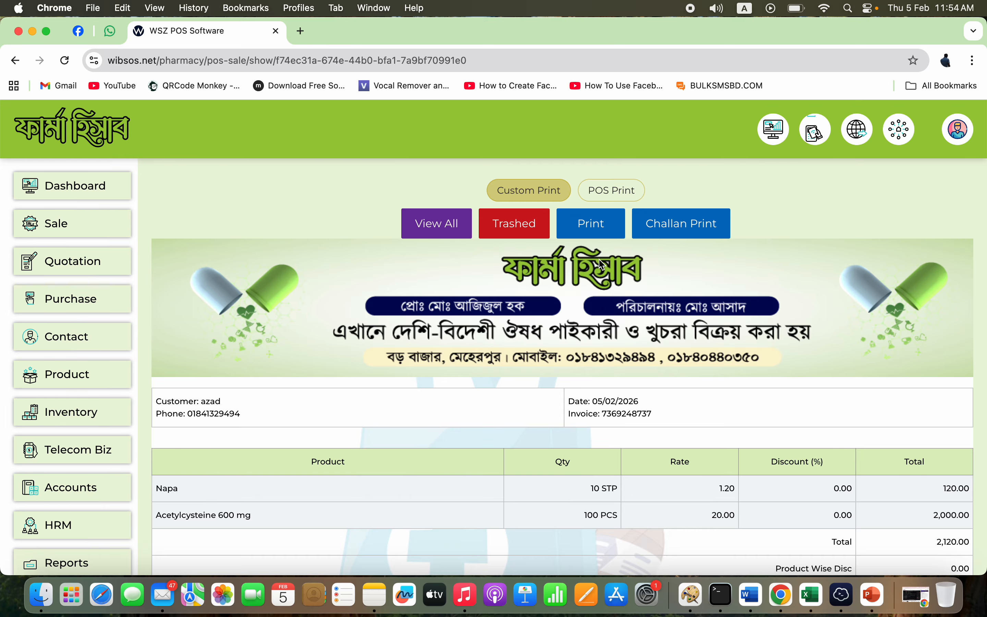
click(594, 225)
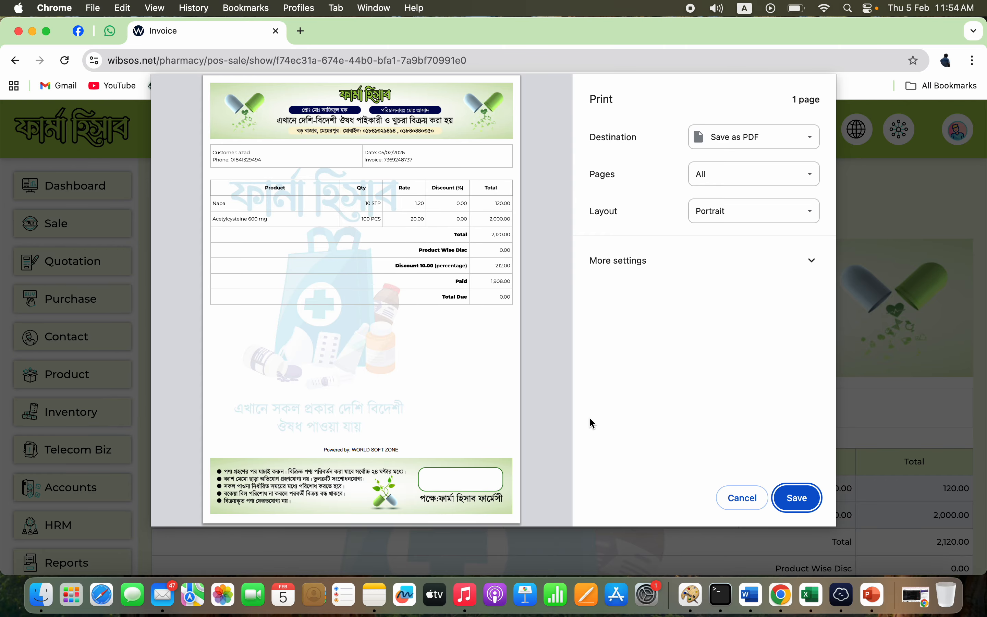
click(748, 498)
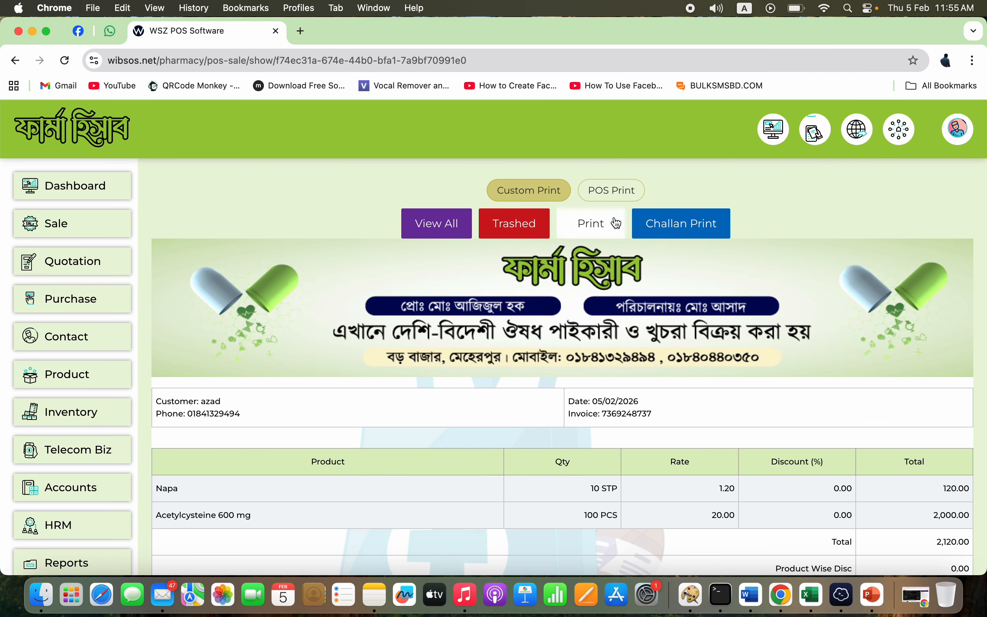
- Switch the invoice to the POS Print layout and preview its printing, then cancel
click(613, 189)
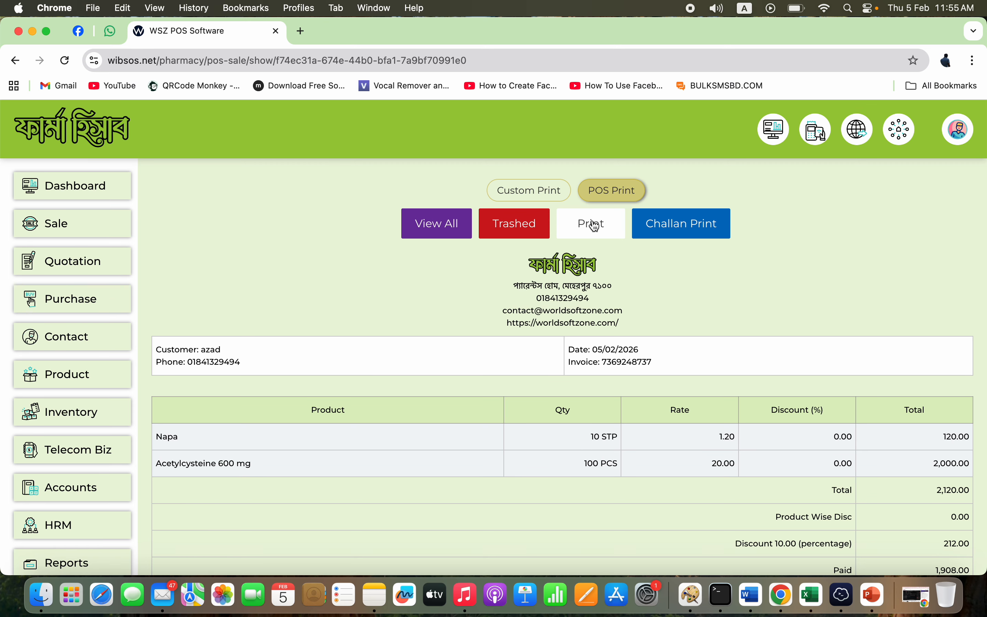
click(594, 224)
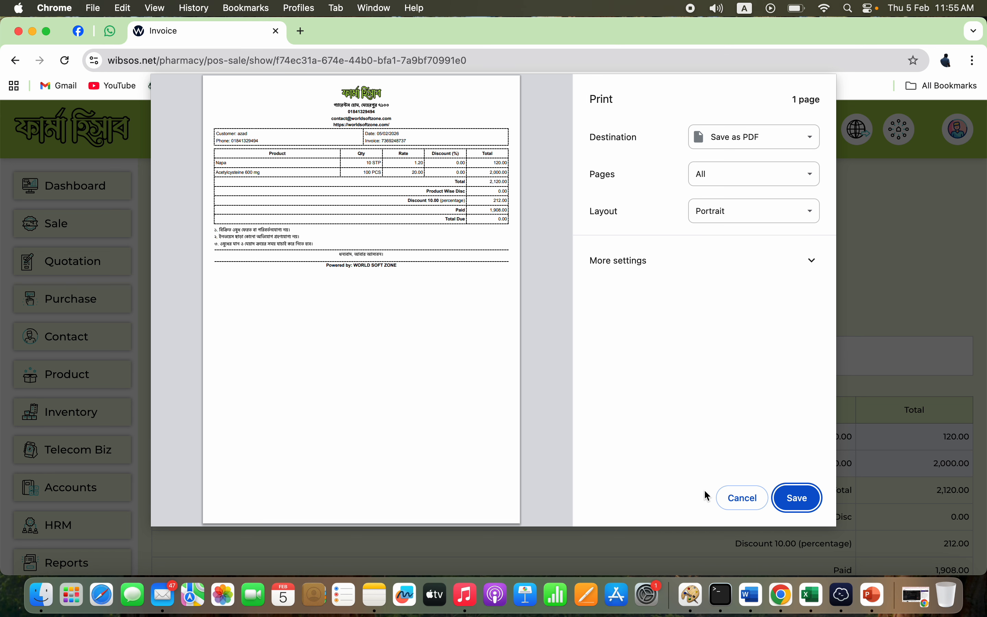
click(736, 499)
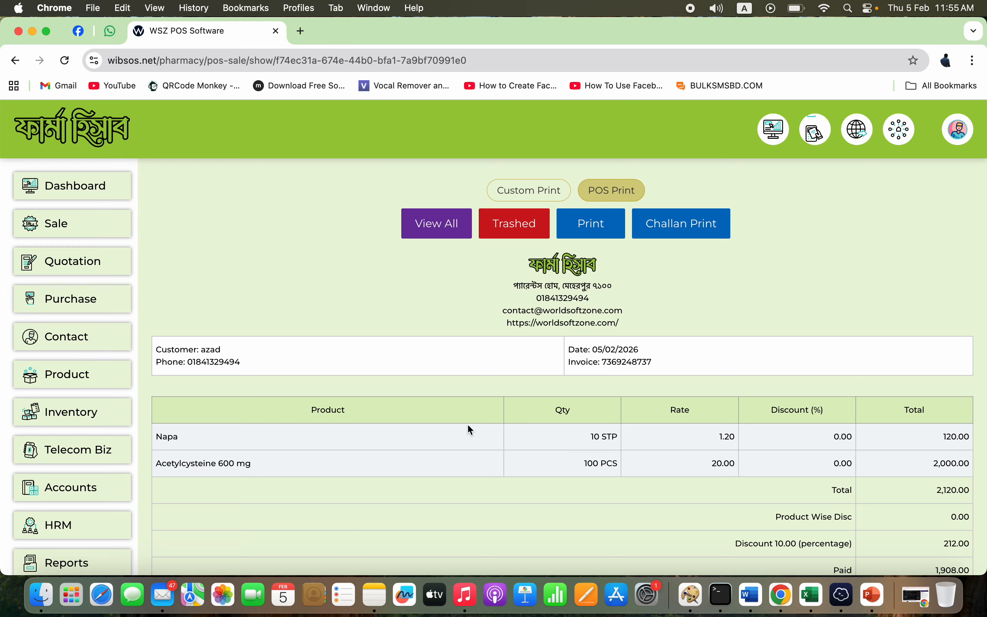
click(104, 222)
- Check the newest 1,908.00 sale in All POS Sale Lists, then open Add Wholesale
click(94, 291)
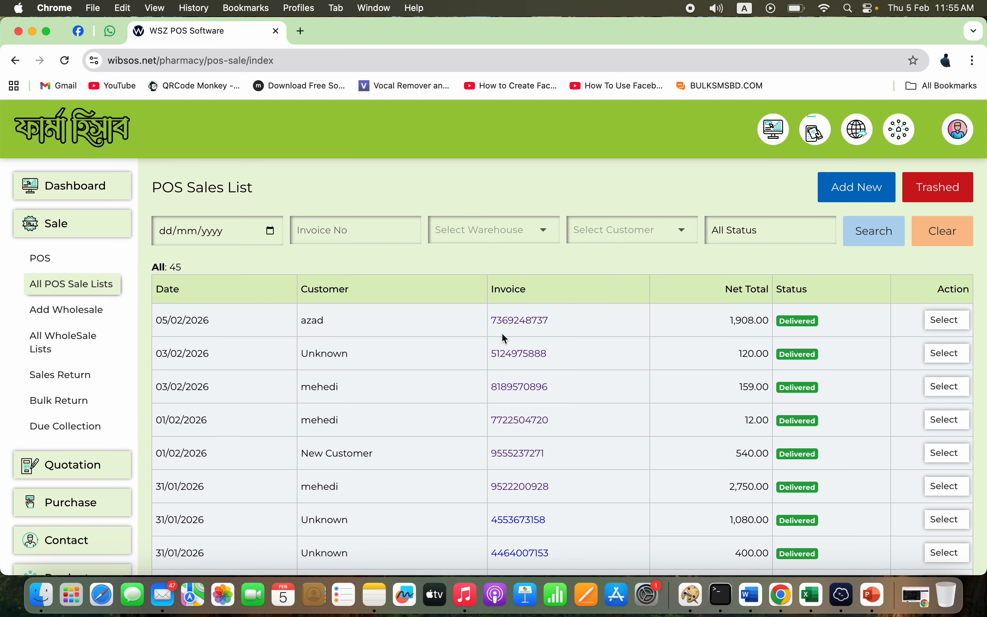
click(522, 321)
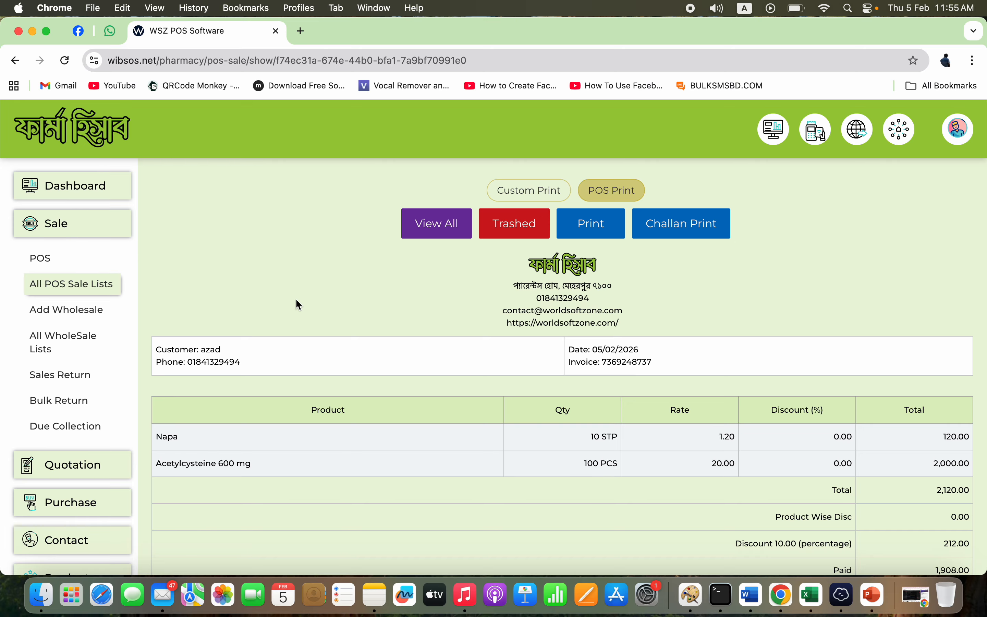
click(108, 293)
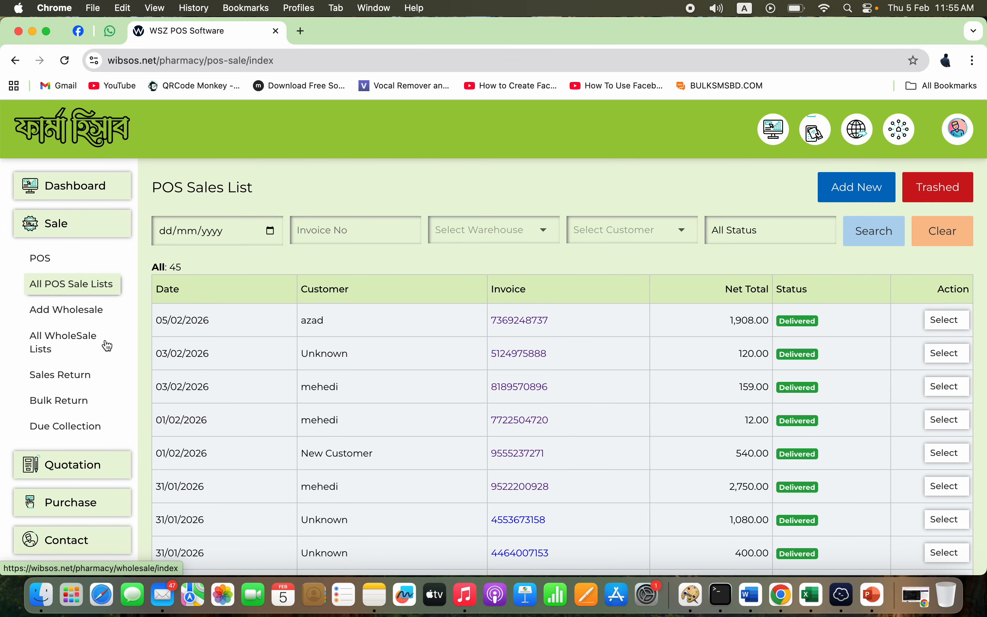
click(97, 320)
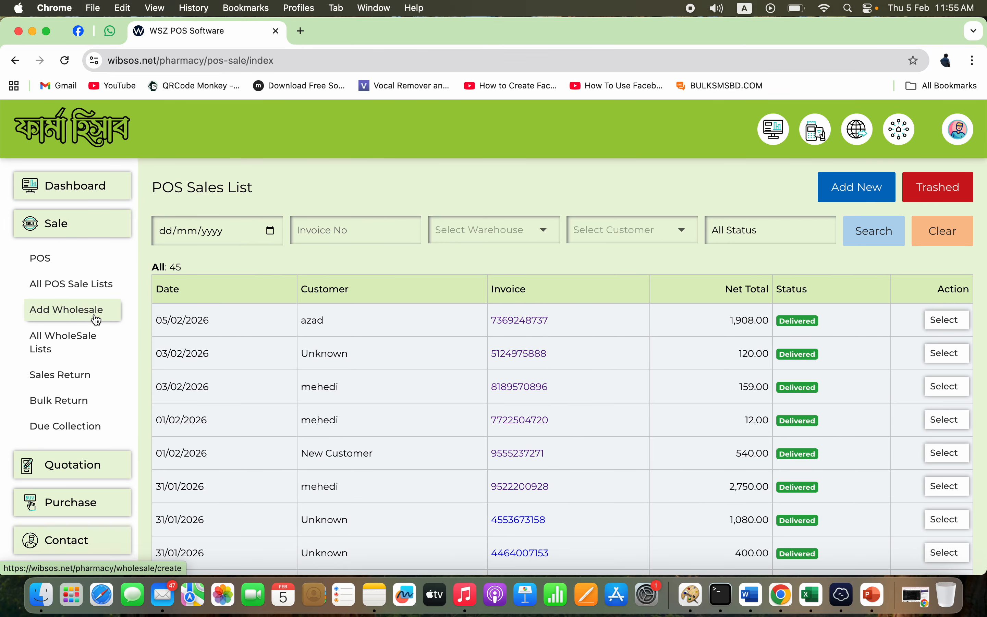
- Add Sildenafil Citrate 50 mg to the new wholesale, then open All WholeSale Lists
click(354, 256)
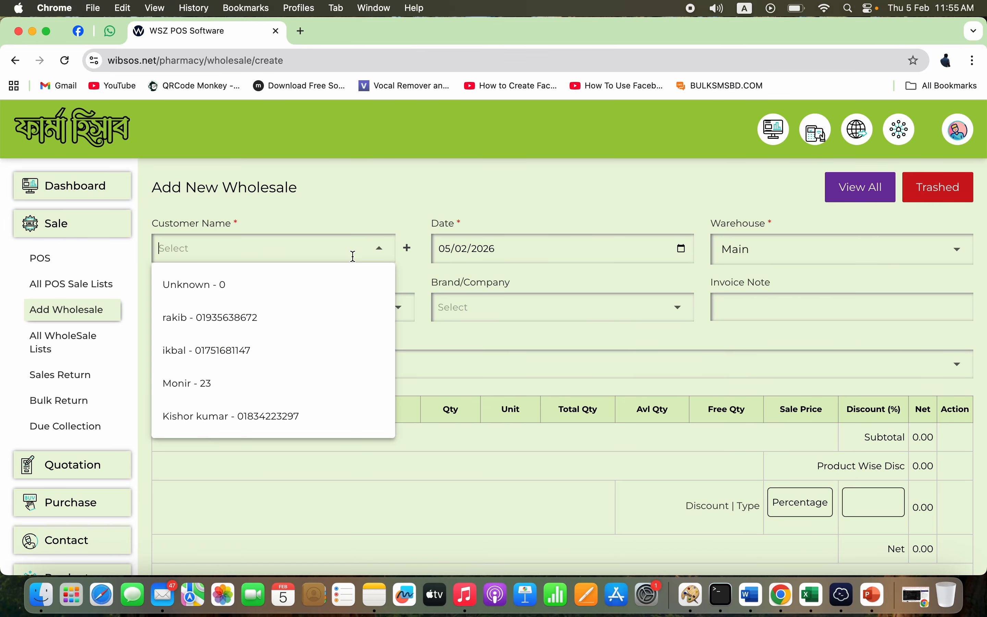
click(408, 250)
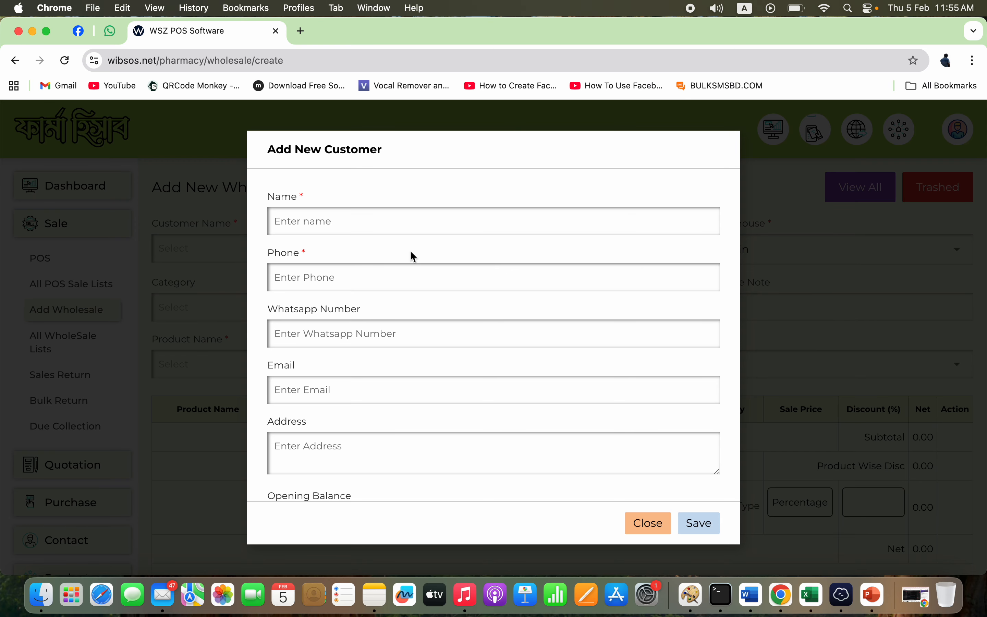
click(649, 523)
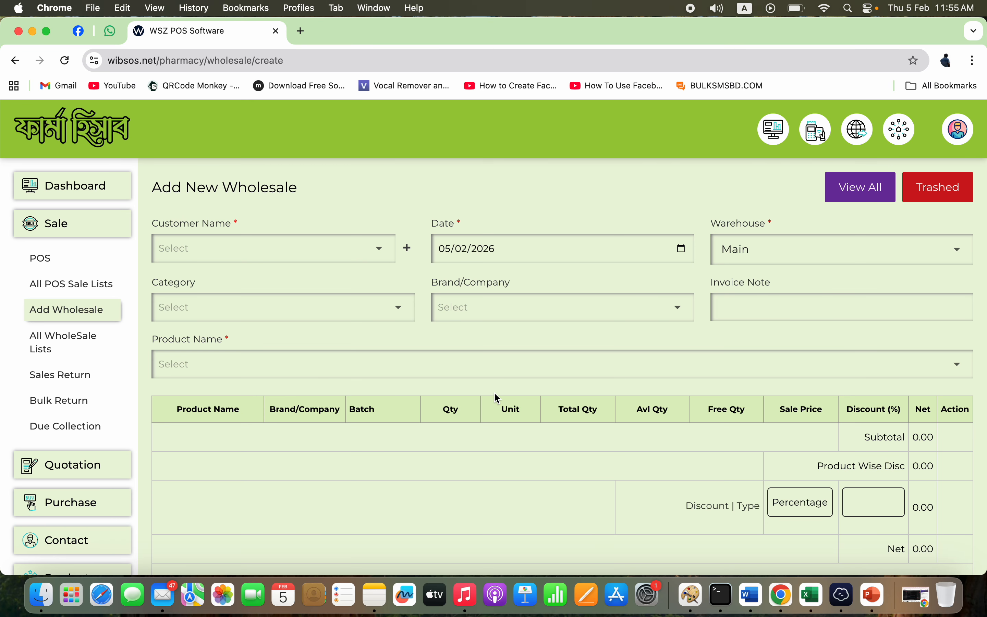
click(377, 312)
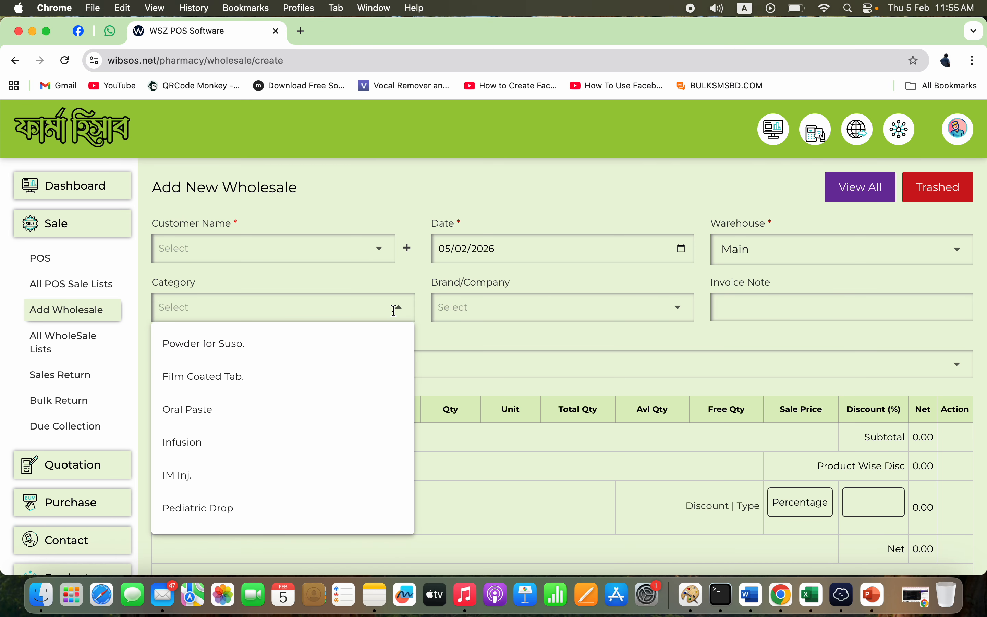
click(536, 370)
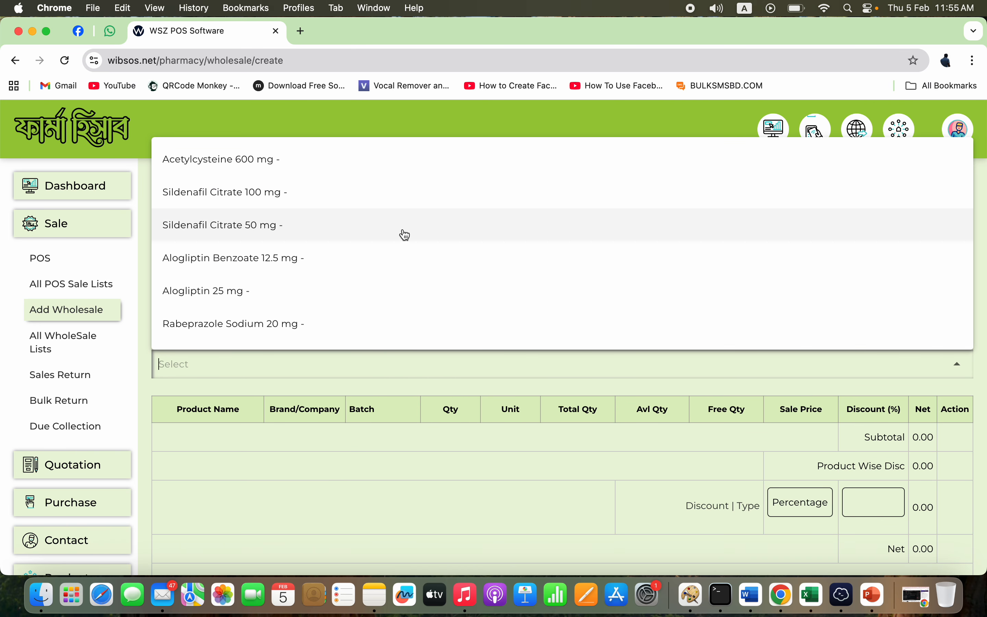
click(404, 230)
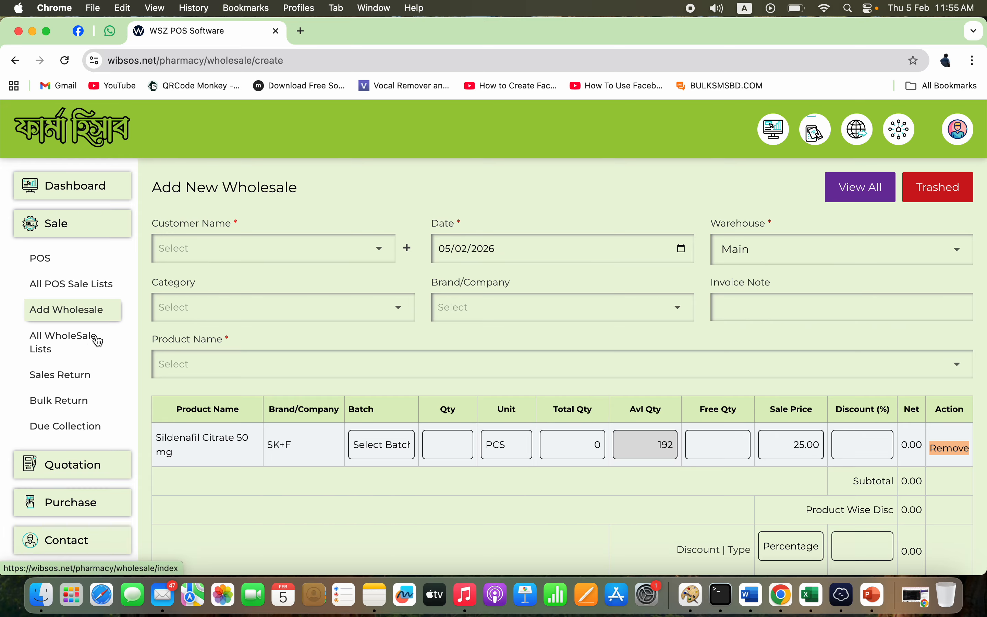
click(78, 348)
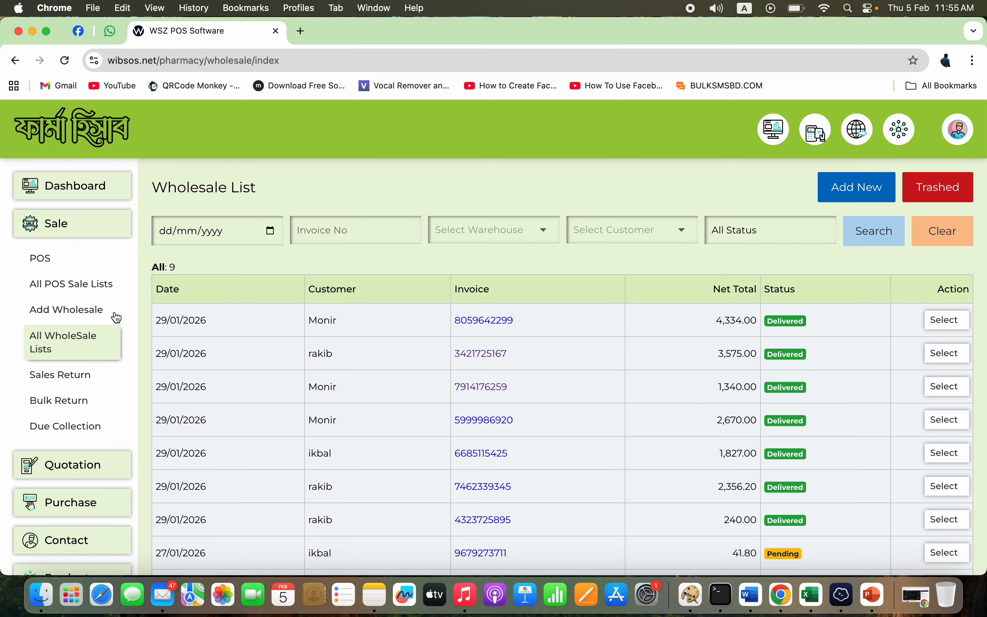
click(105, 294)
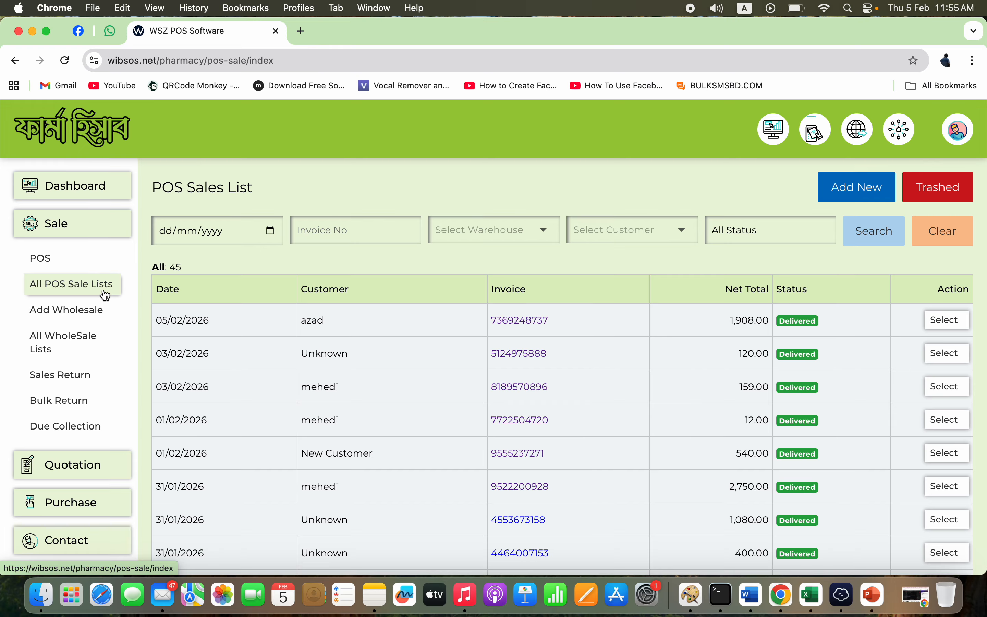
click(78, 347)
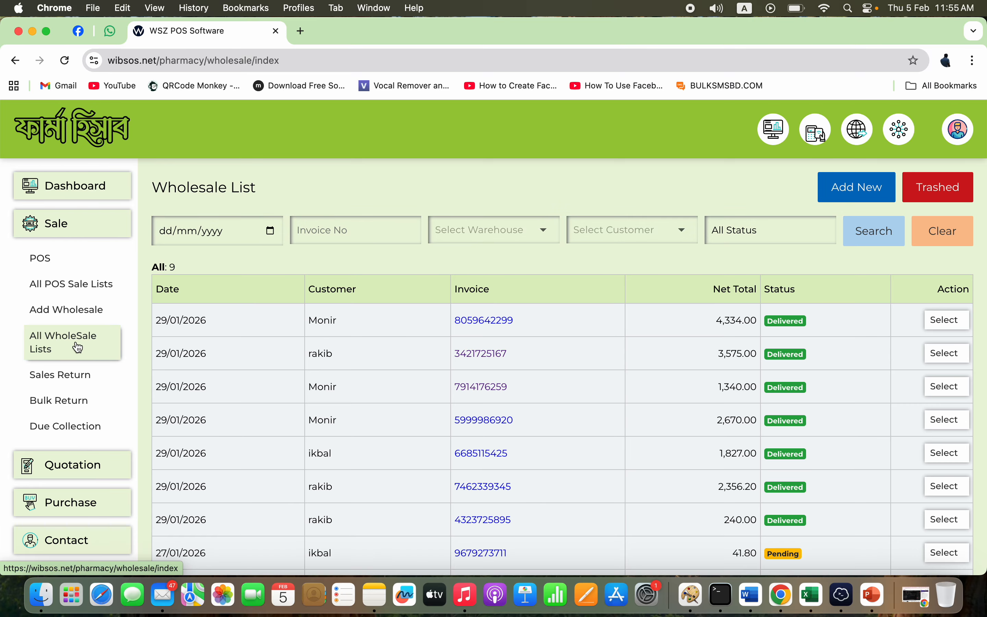
click(498, 322)
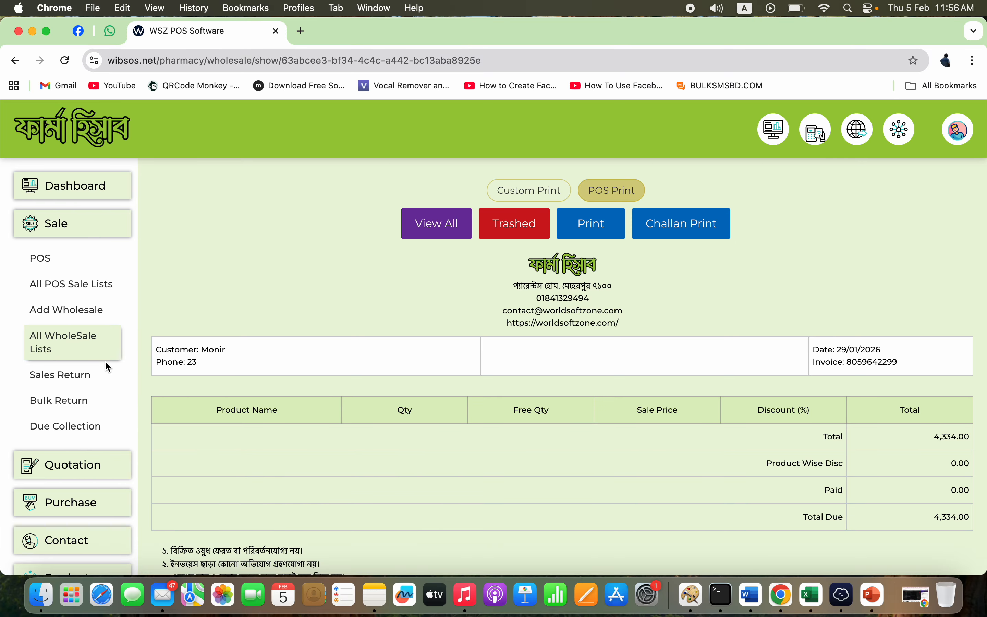
click(95, 345)
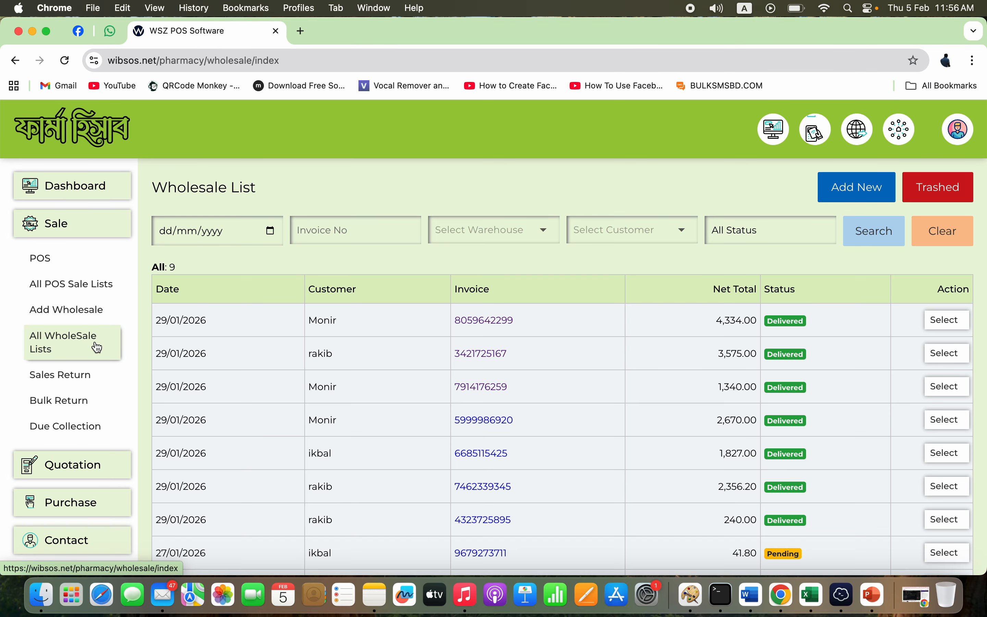
- Open Add Wholesale keeping warehouse Main, then go to the Sales Return list
click(99, 317)
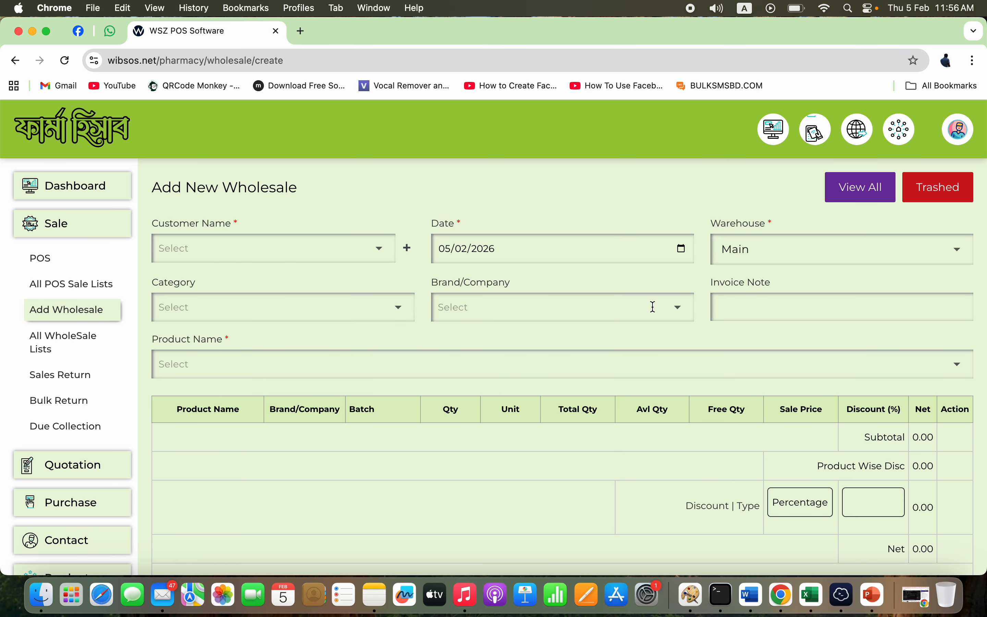
click(811, 251)
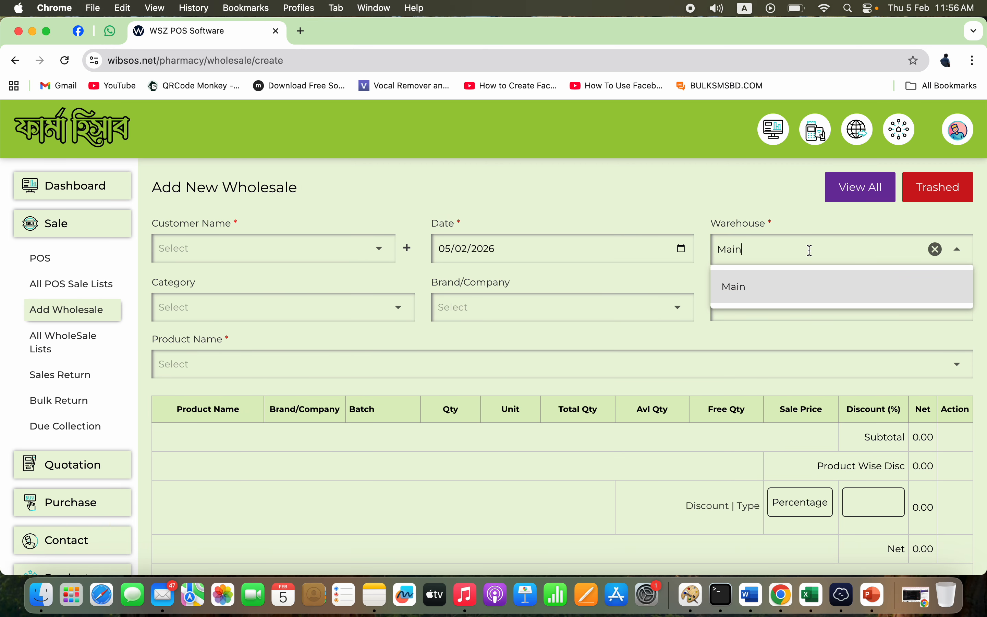
click(753, 202)
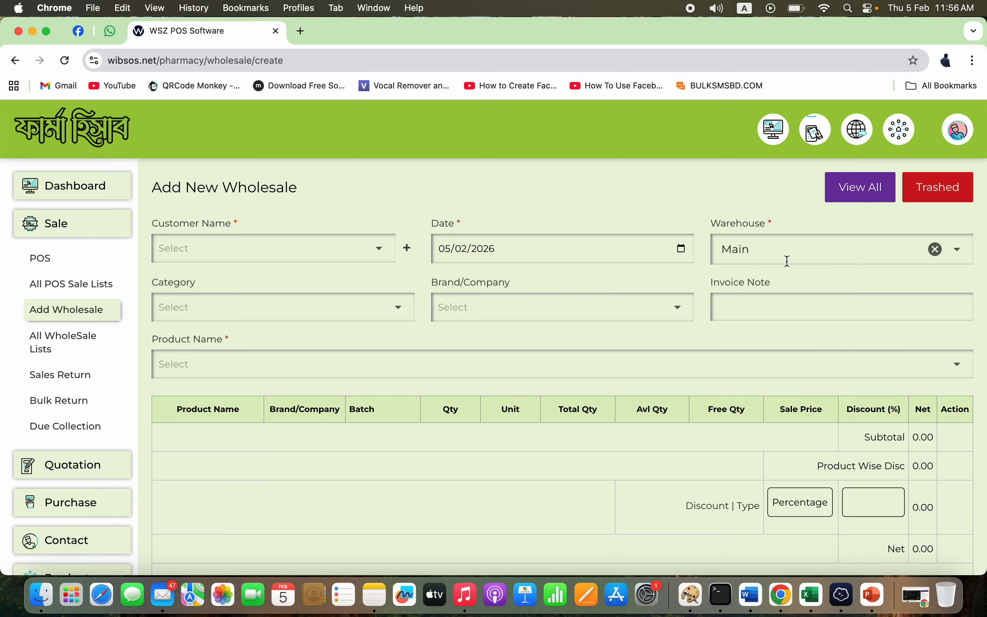
click(70, 381)
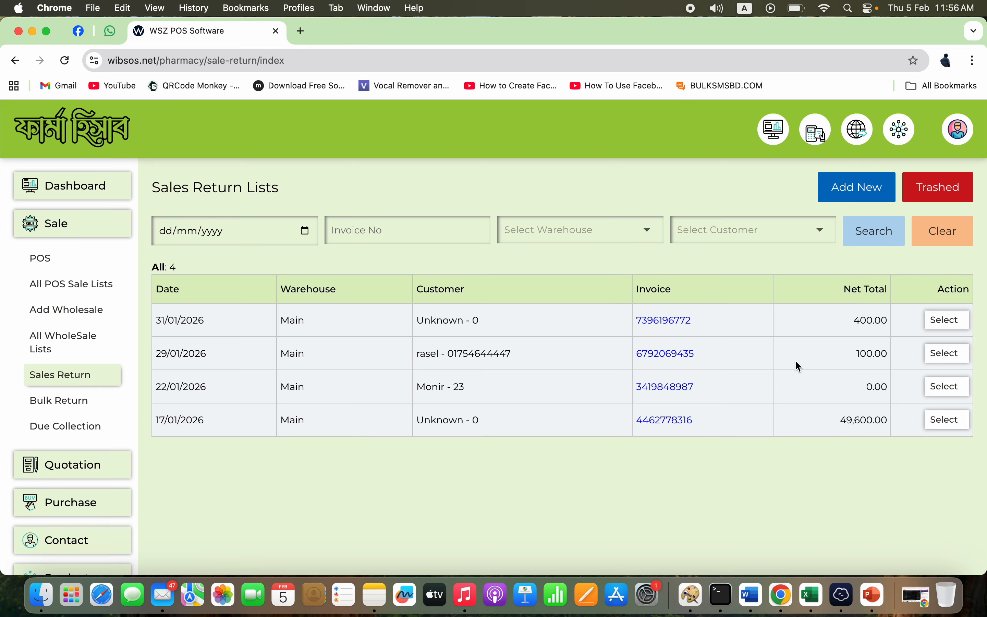
- Check the first sales return's Select actions, then go via All WholeSale Lists to Bulk Return
click(946, 326)
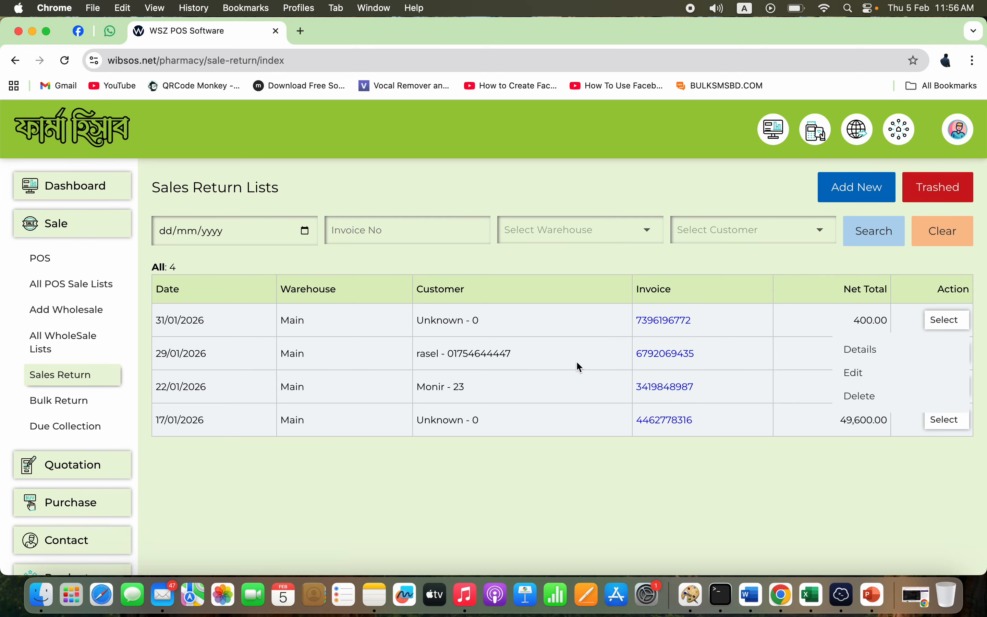
click(871, 194)
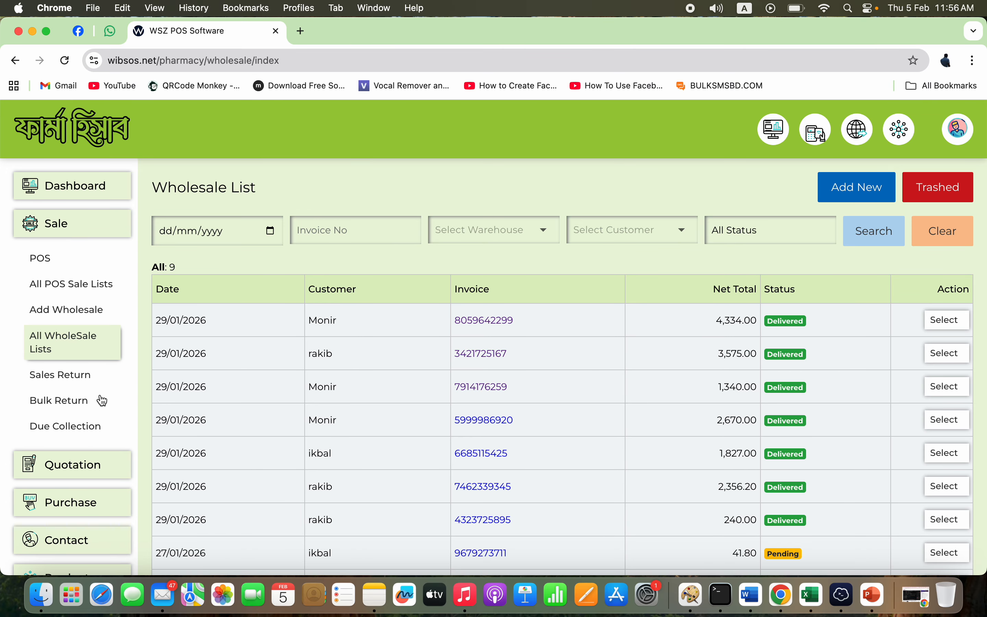
click(76, 408)
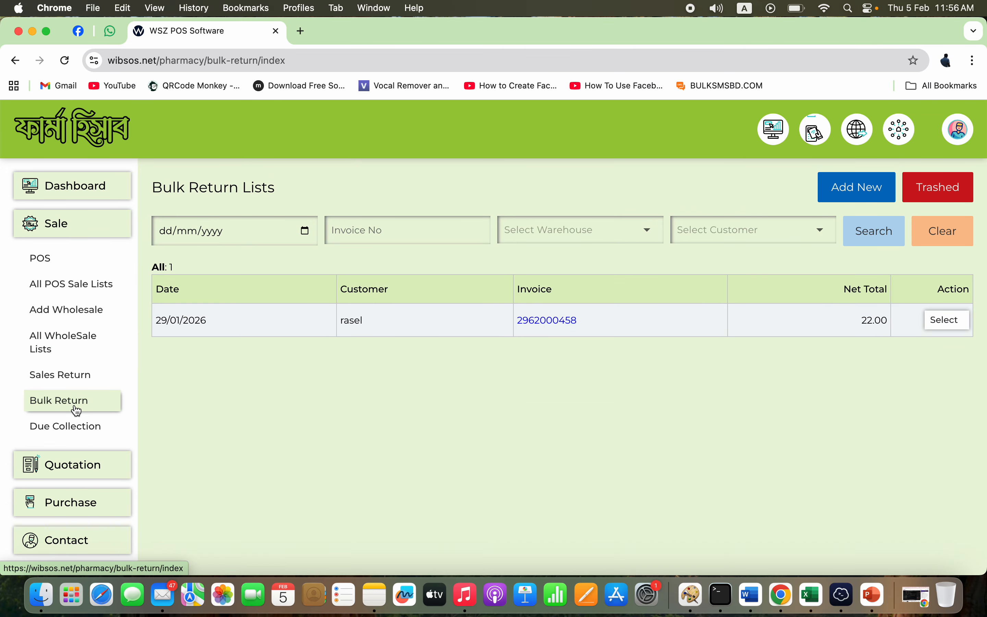
- Start a new bulk return with the Main warehouse and the chosen customer
click(865, 193)
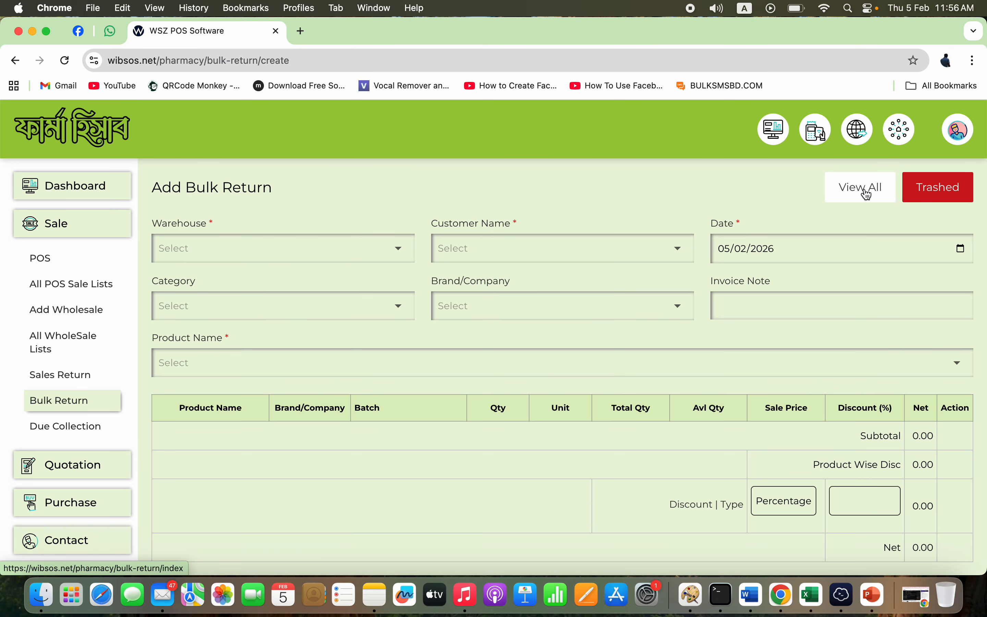
click(363, 248)
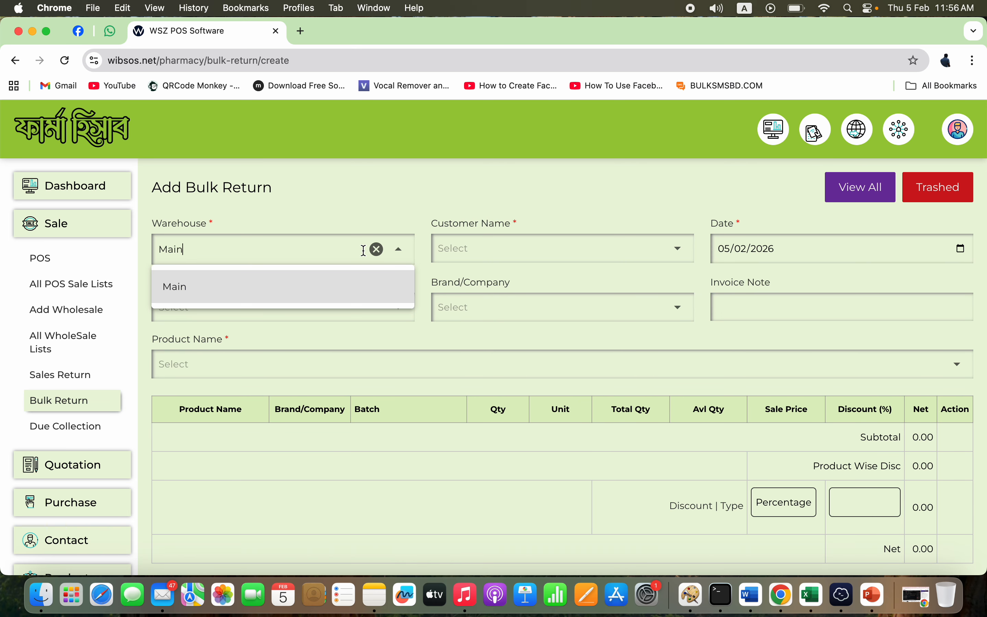
click(530, 255)
click(524, 317)
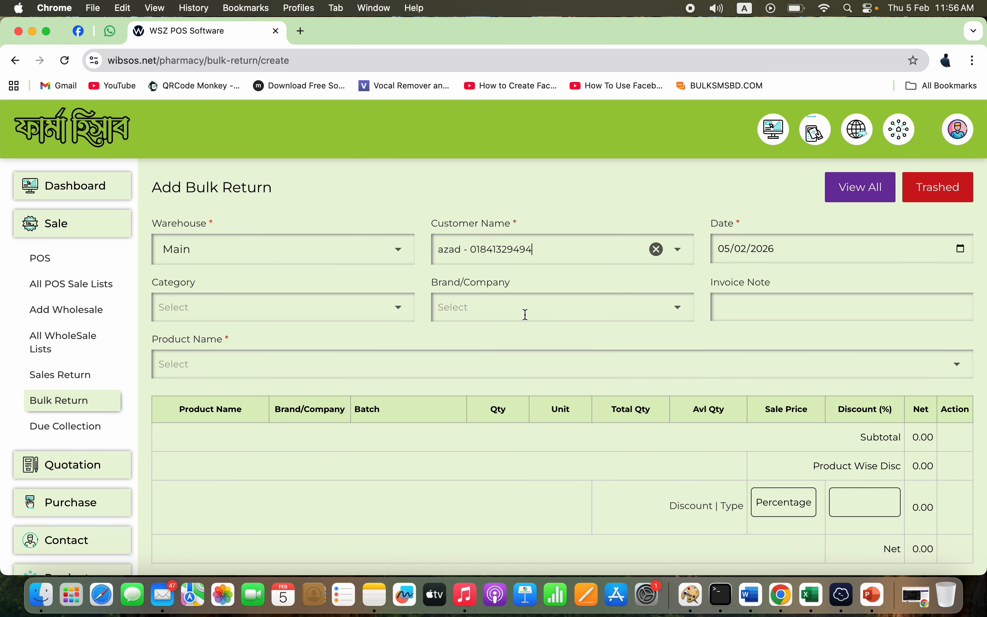
- Look through the Category and Brand/Company lists, then go to Due Collection
click(352, 312)
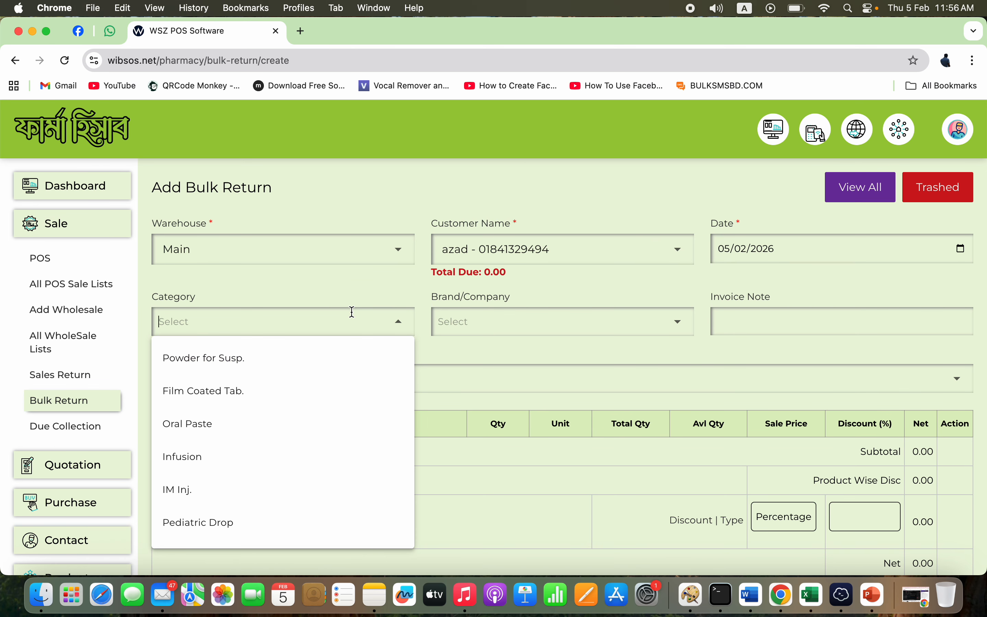
click(587, 308)
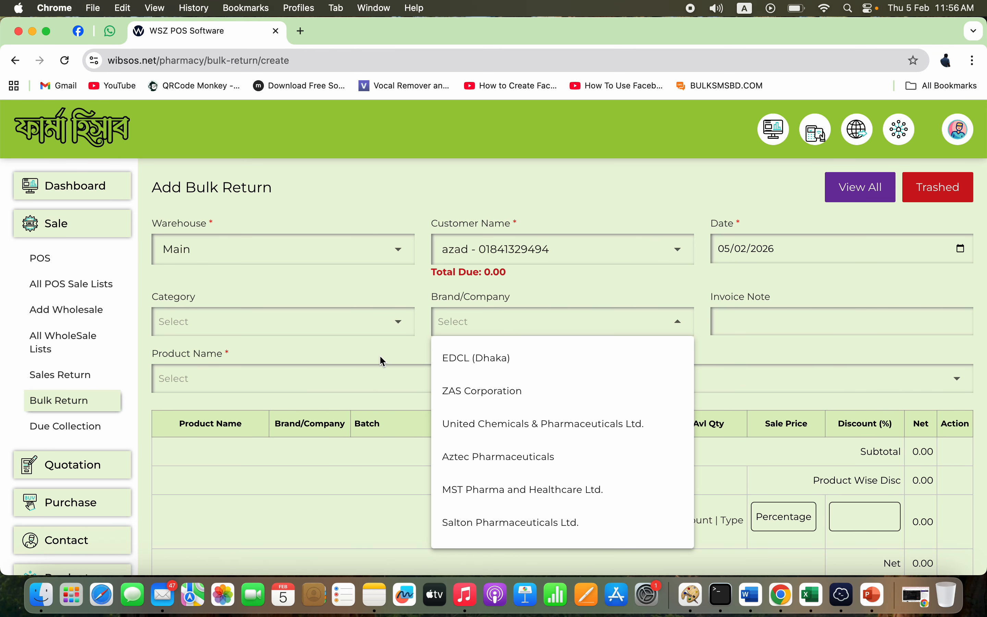
click(382, 357)
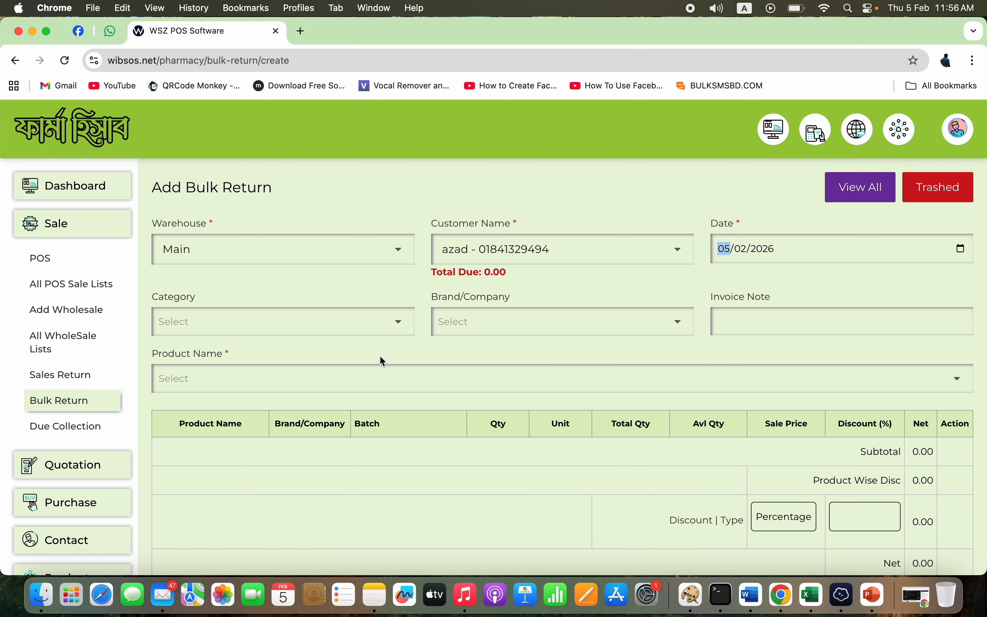
click(96, 429)
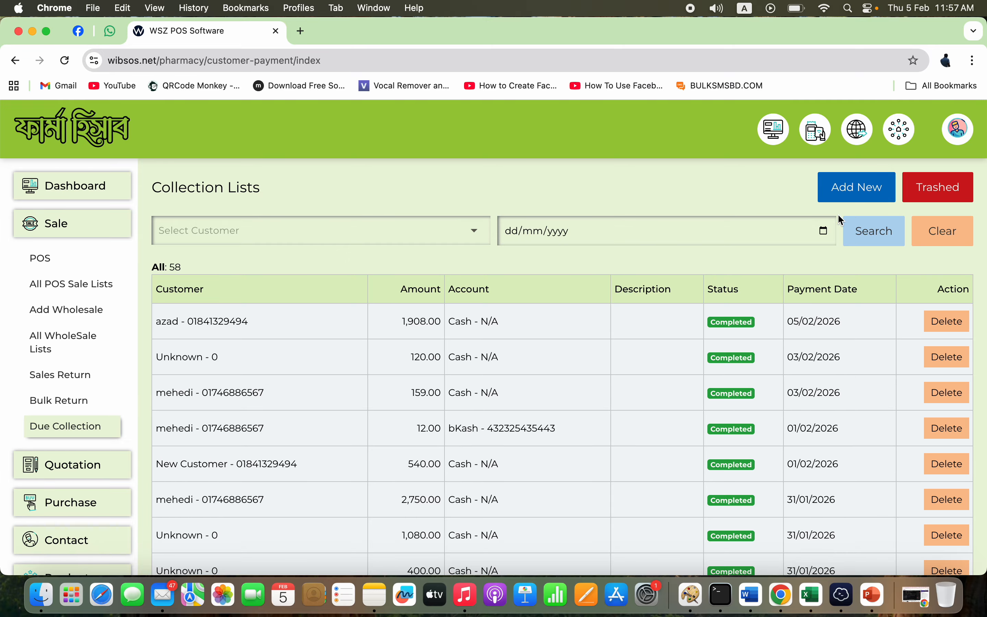
- Start a new due collection for the customer with Cash as the payment account
click(851, 190)
click(336, 245)
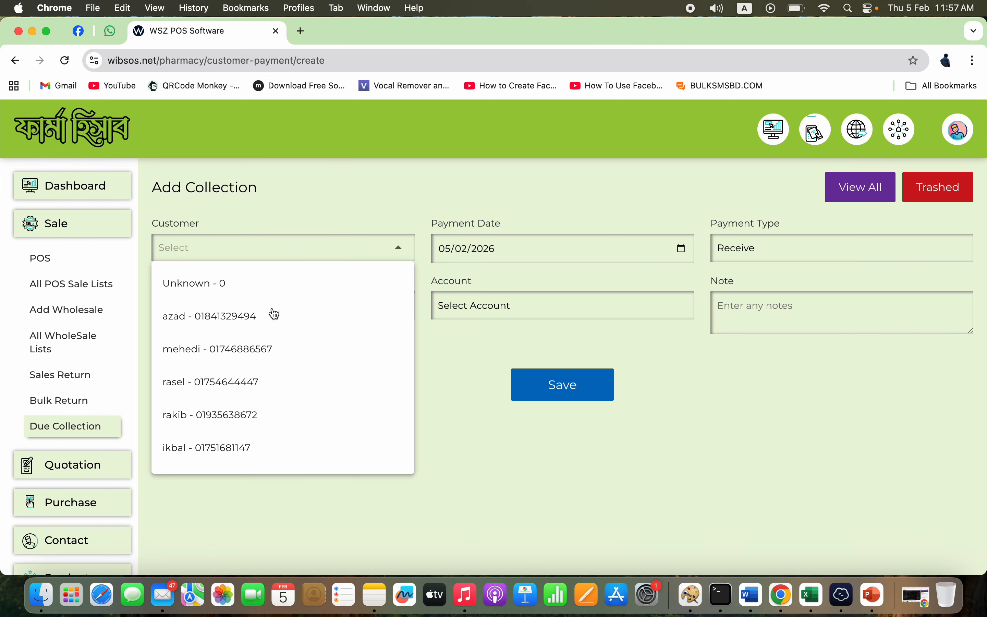
click(249, 359)
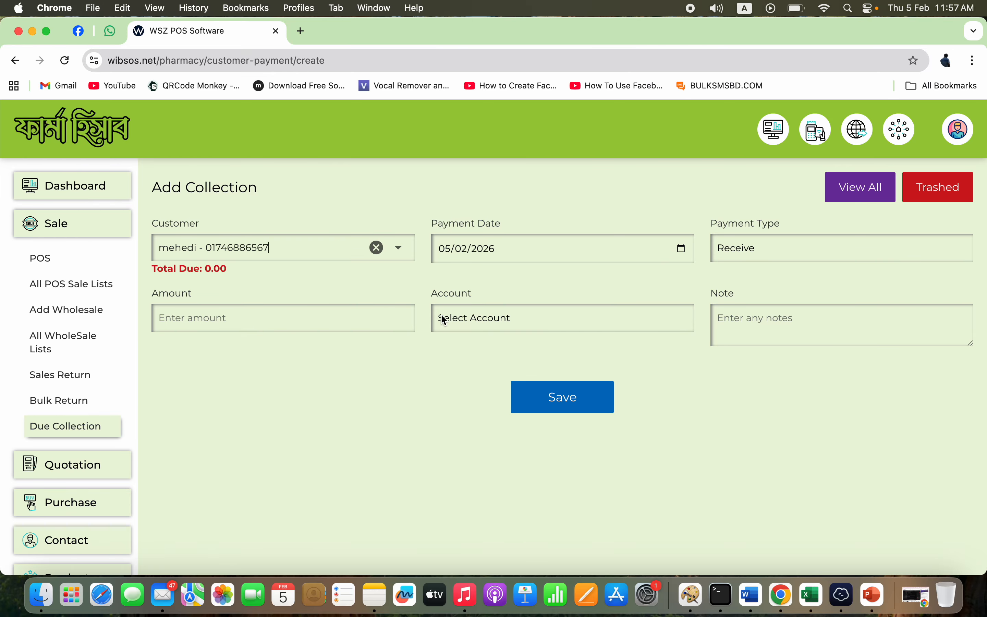
click(487, 319)
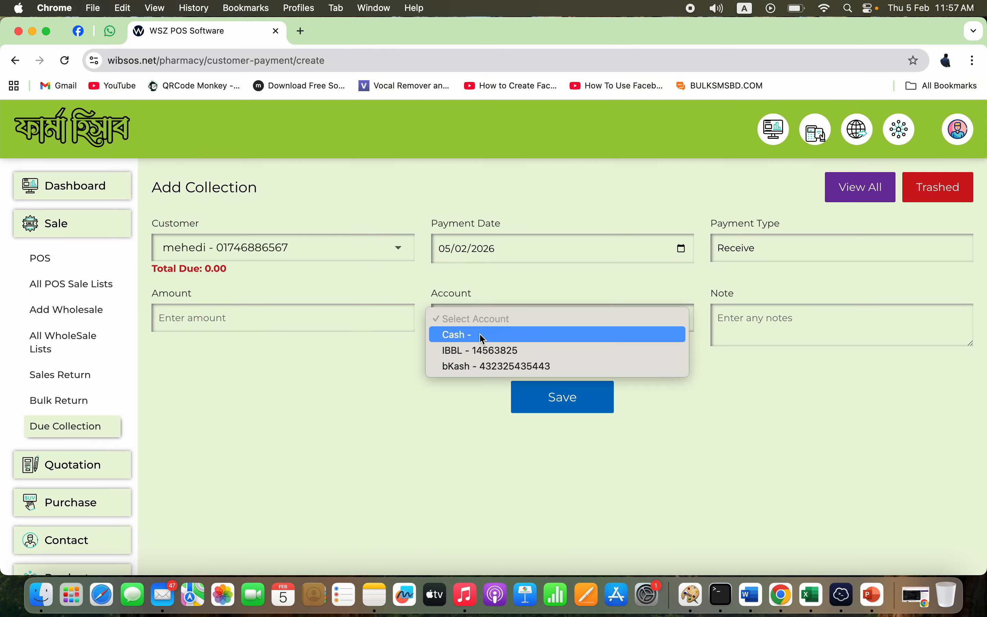
click(340, 346)
- Try the Amount field, dismiss its suggestions, and leave for the Bulk Return list unsaved
click(353, 317)
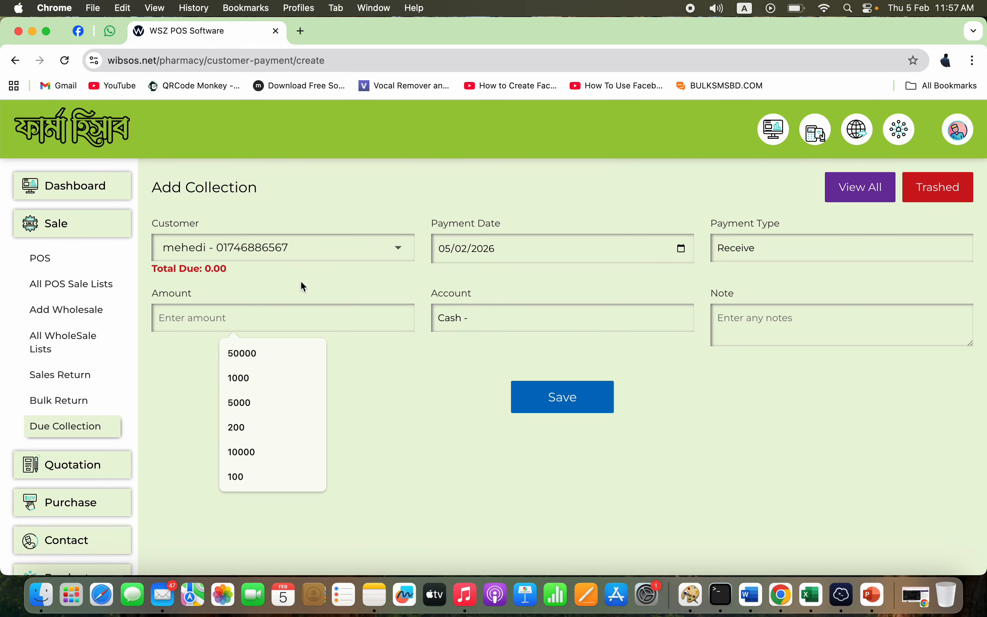
click(355, 288)
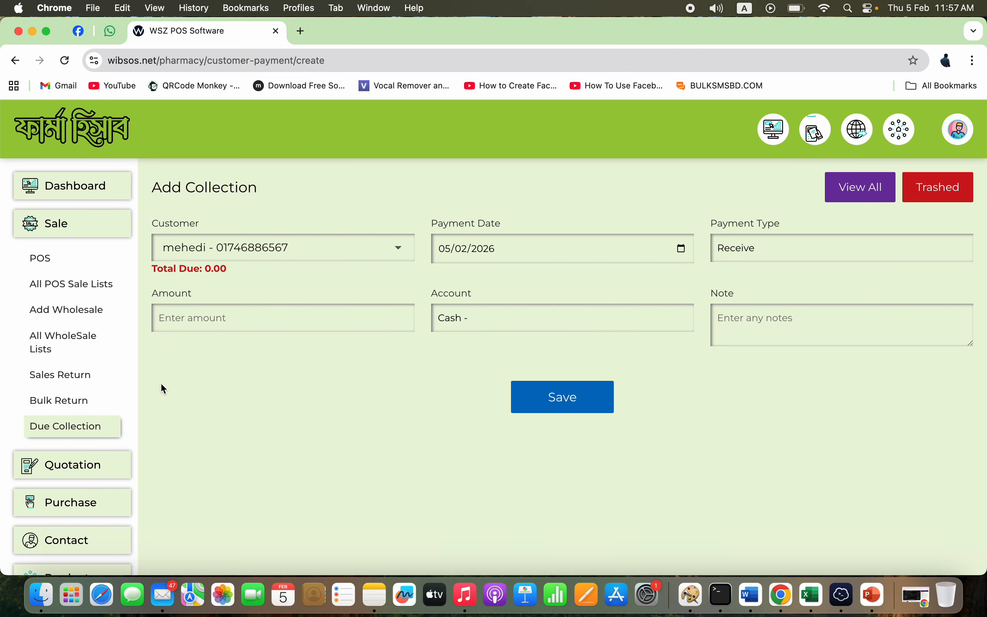
click(73, 403)
- Pass through Sales Return, All WholeSale Lists, Add Wholesale and All POS Sale Lists to POS
click(87, 376)
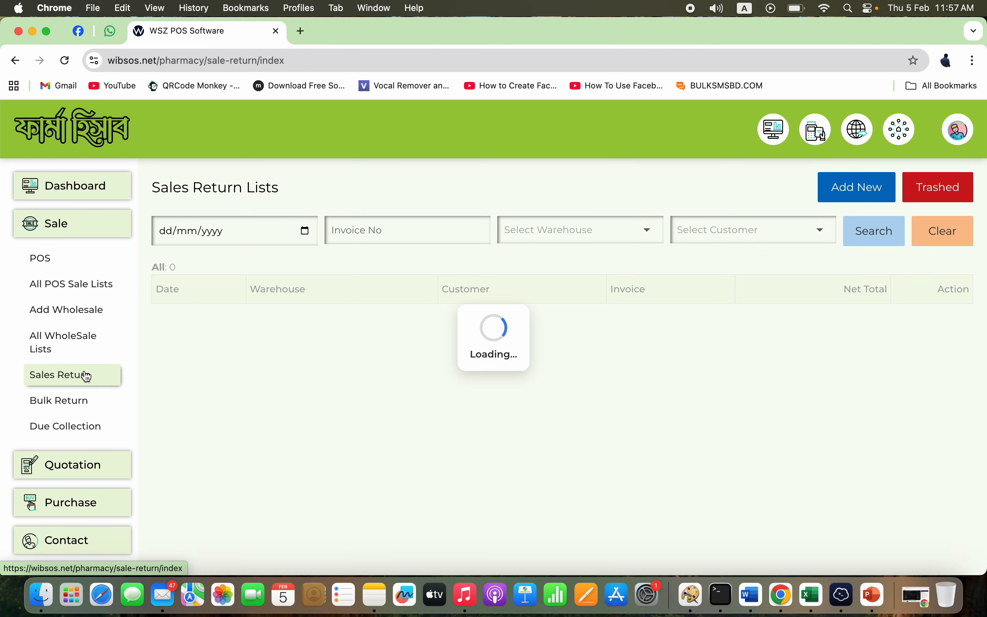
click(94, 334)
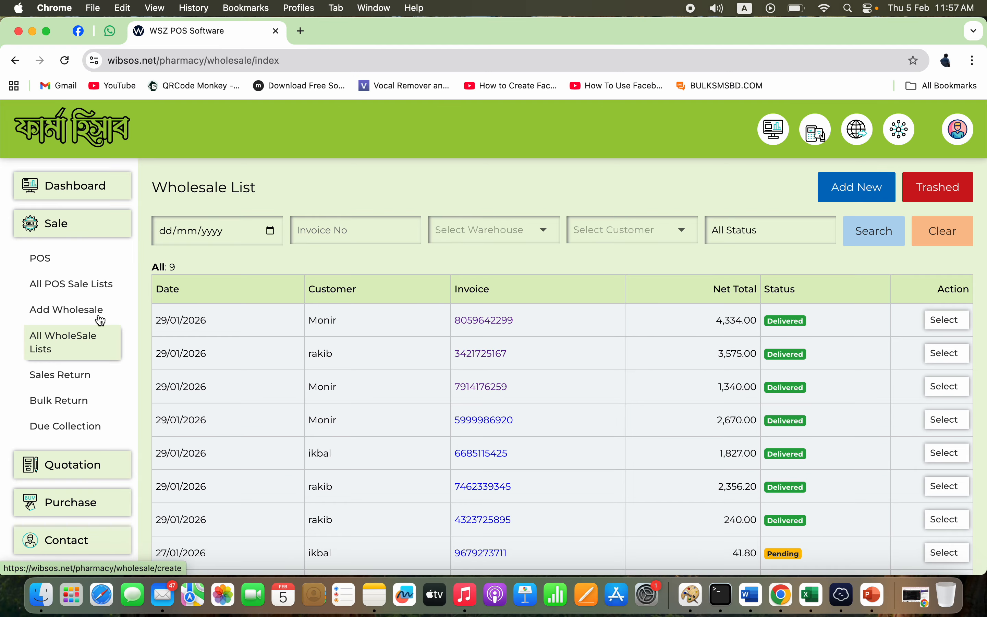
click(100, 320)
click(103, 286)
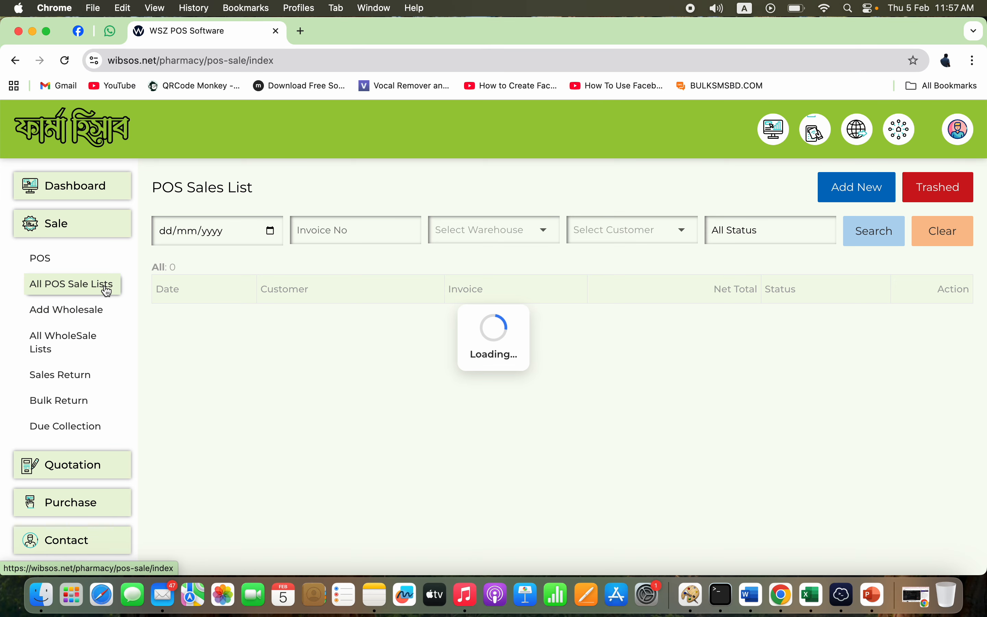
click(106, 264)
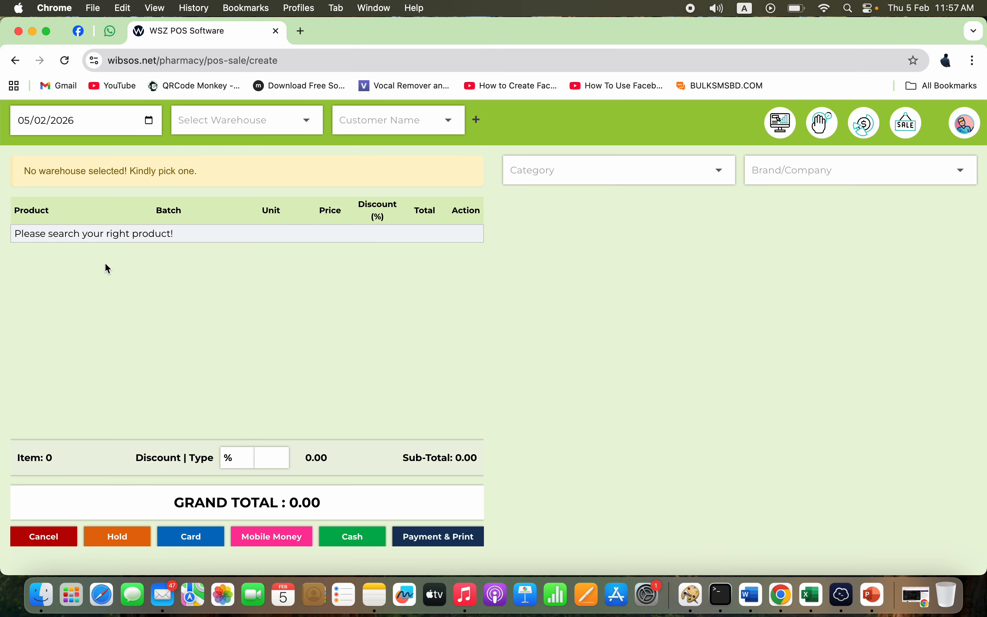